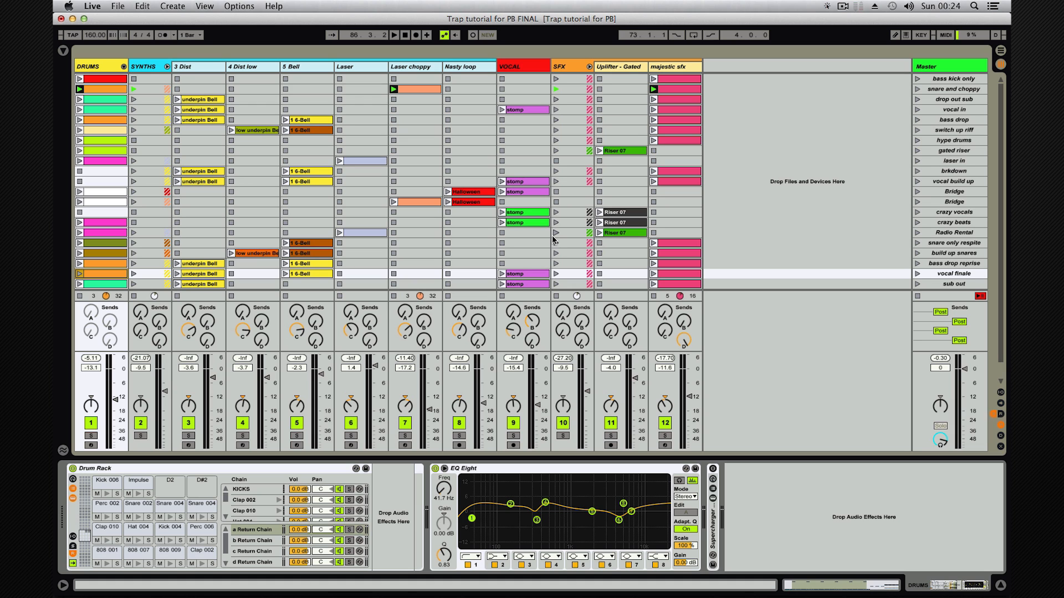
Step: Show the browser and look through the samples in the Synth folder of ATM Sample Pack 2 - Demo
key(super+alt+b)
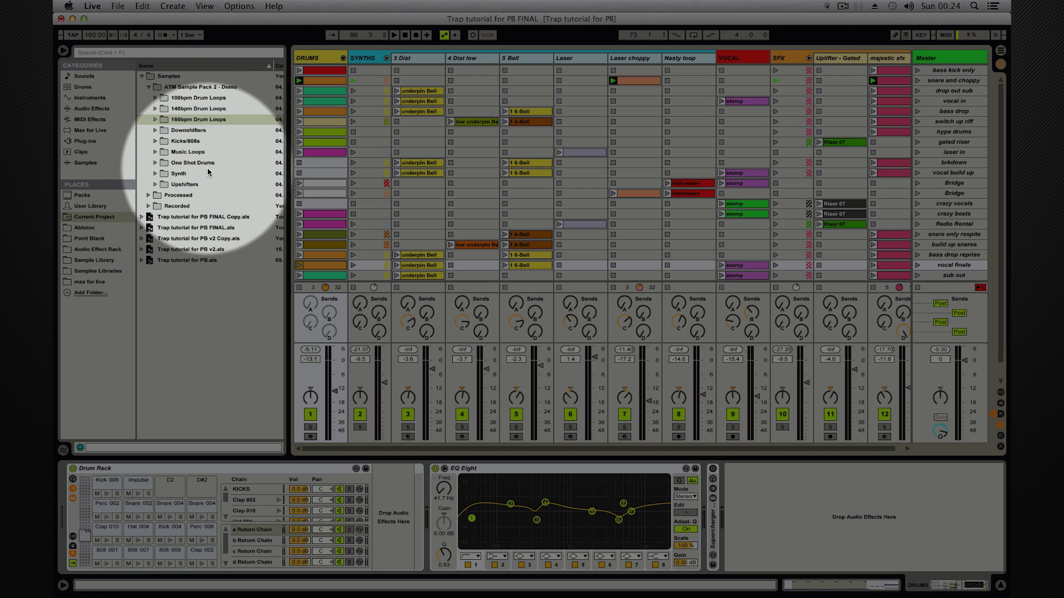
click(161, 173)
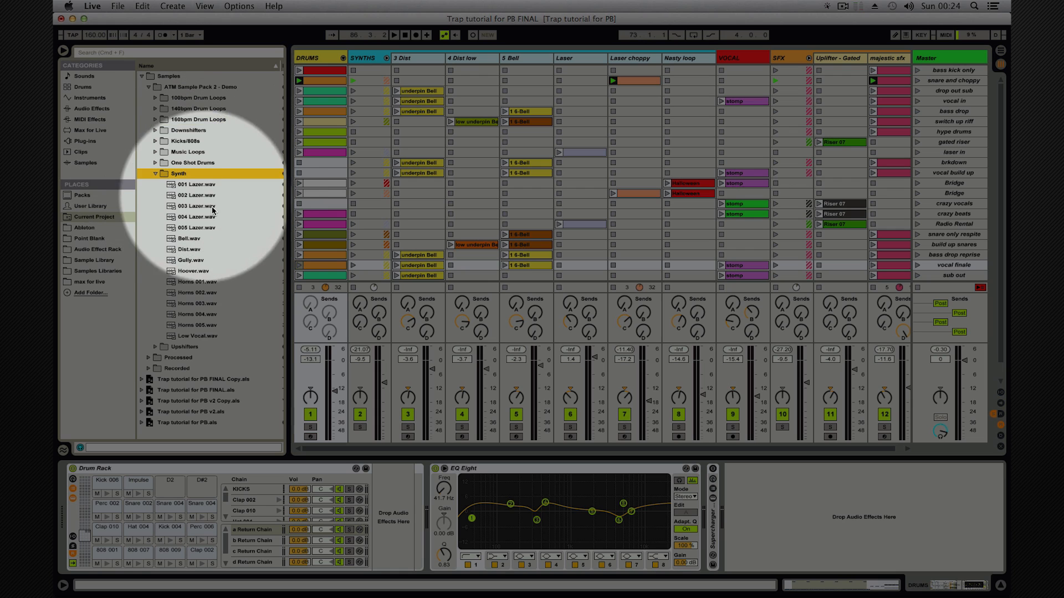
click(155, 173)
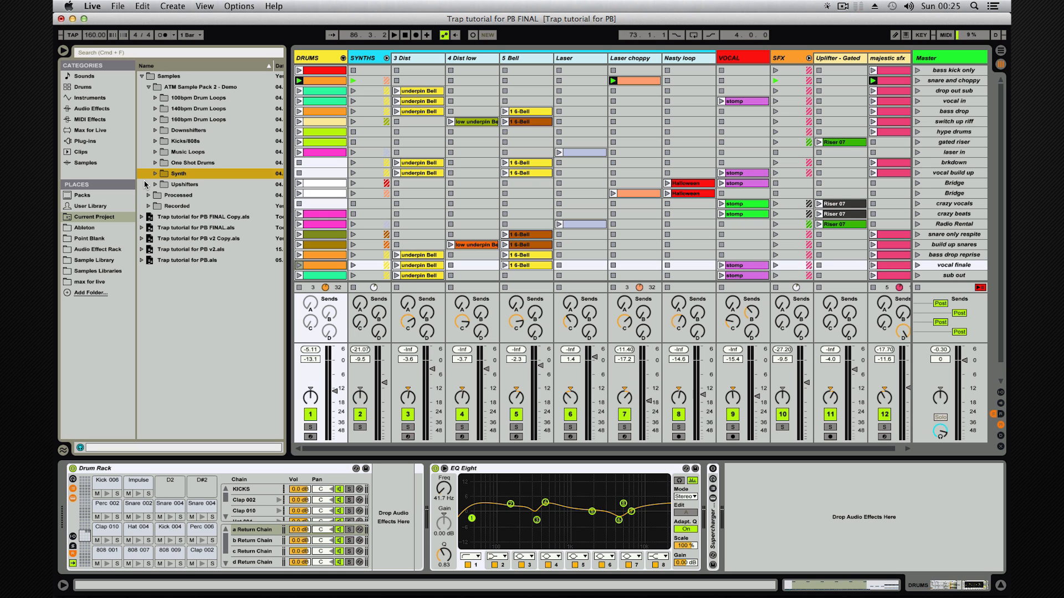
Step: Switch to the Arrangement View and make all tracks follow the arrangement again
key(Tab)
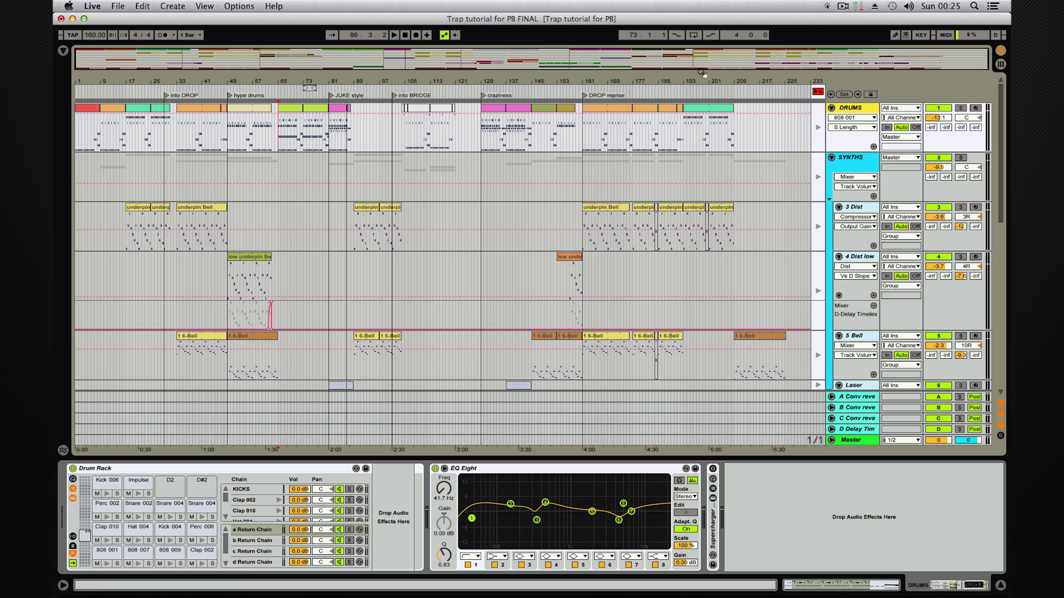
click(818, 94)
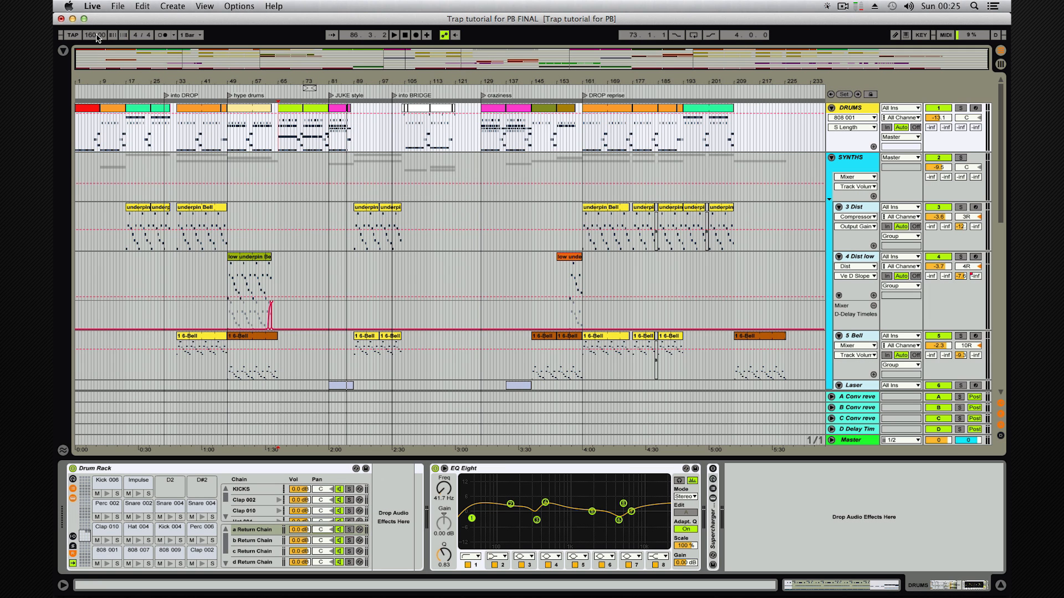
Step: Audition the arrangement from bar 29, at the "into DROP" locator, and stop playback after the drop
click(160, 138)
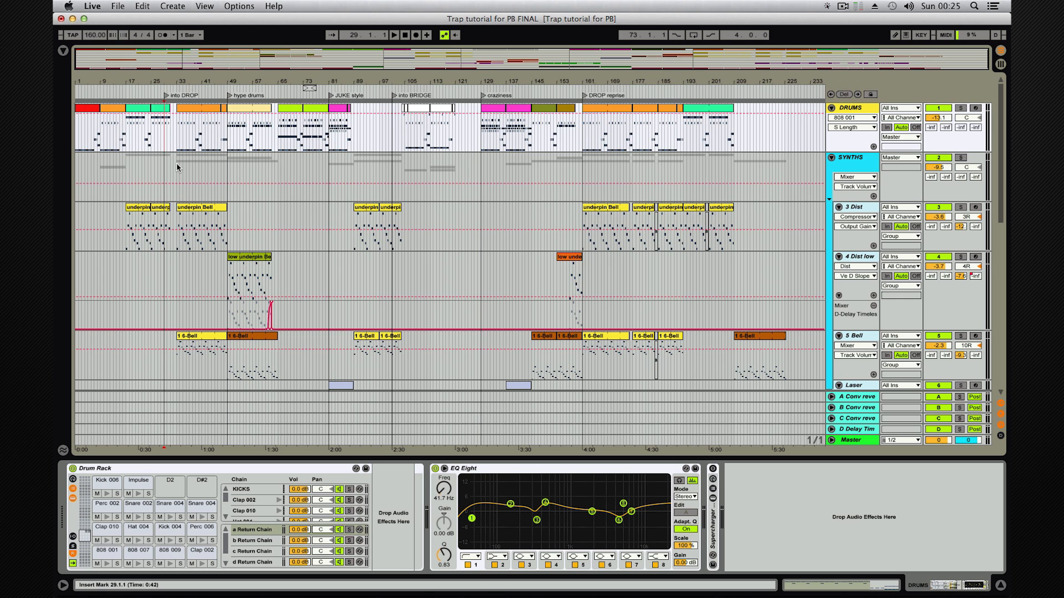
key(space)
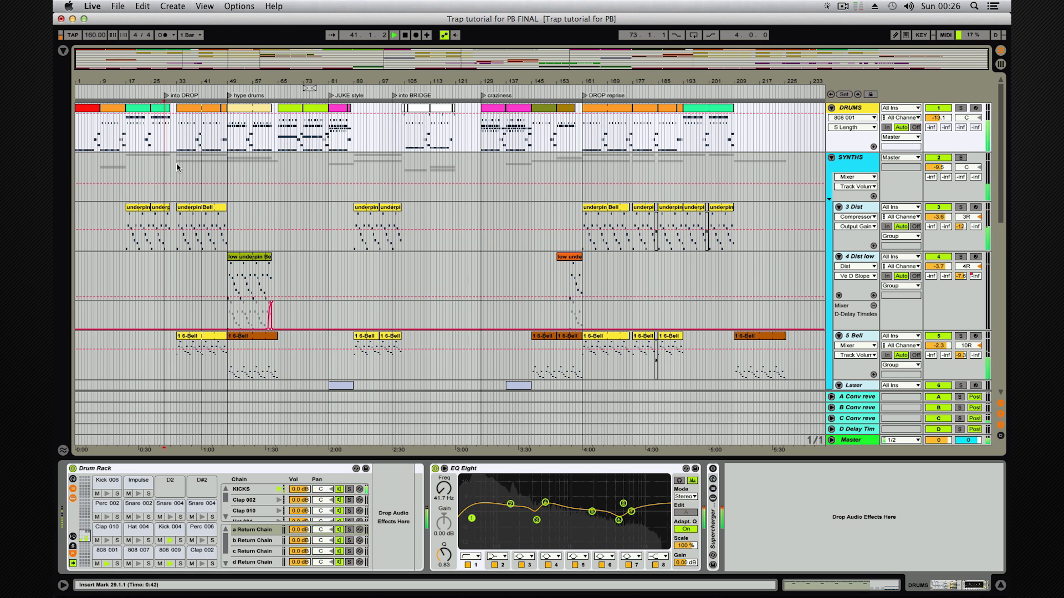
key(space)
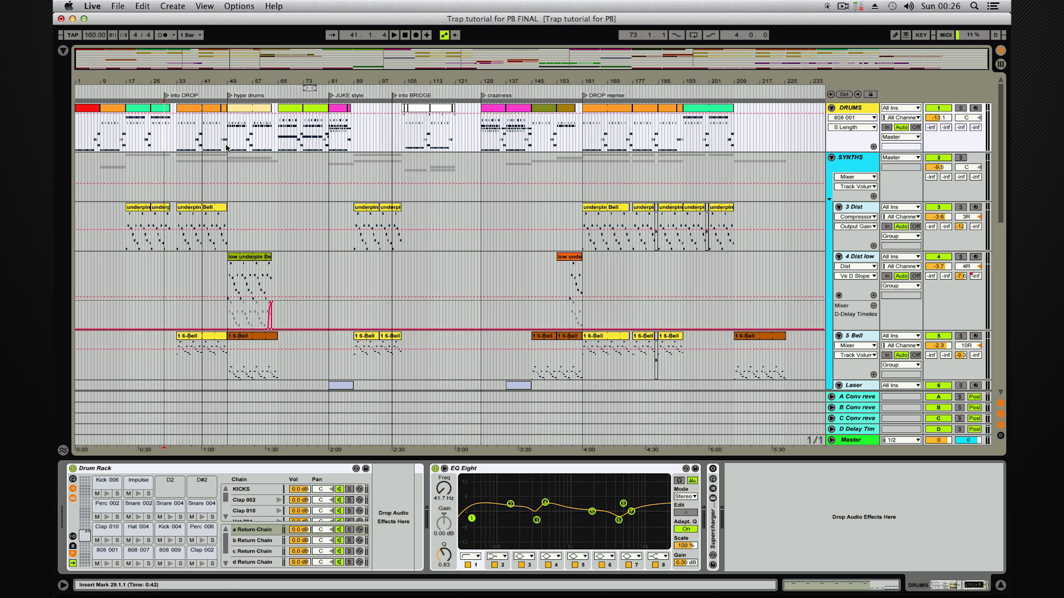
Step: Audition the arrangement from bar 49, at the "hype drums" locator, and stop after a few bars
click(227, 148)
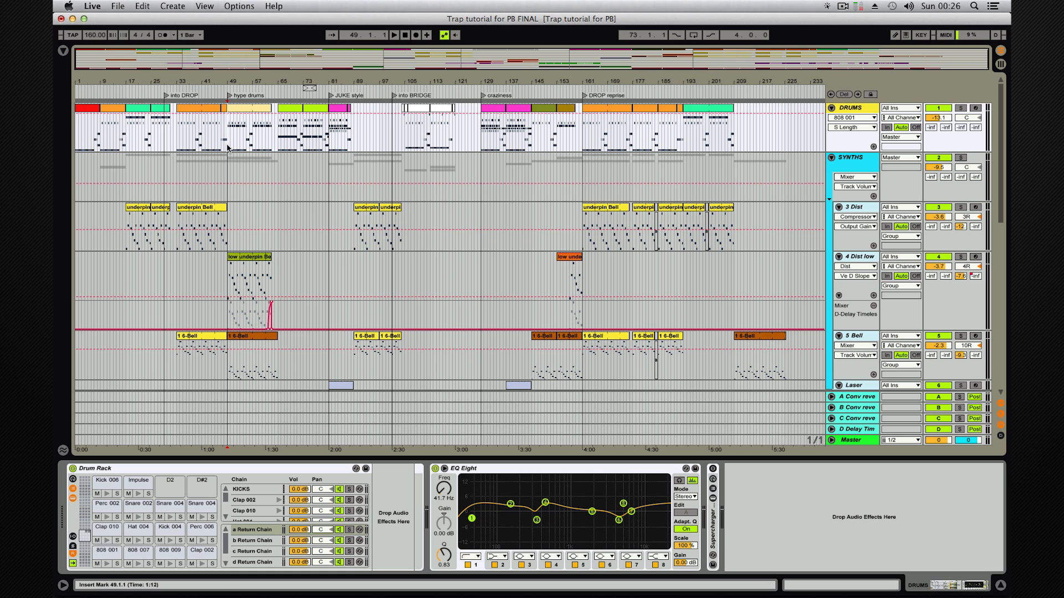
key(space)
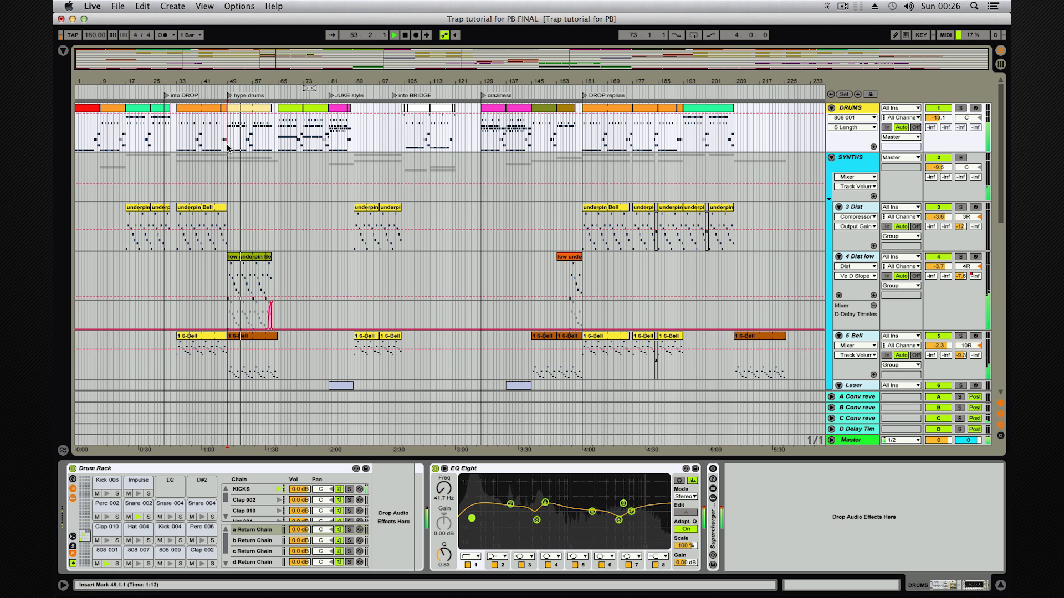
key(space)
Step: Audition the "JUKE style" section from bar 81 and stop after a few bars
click(328, 143)
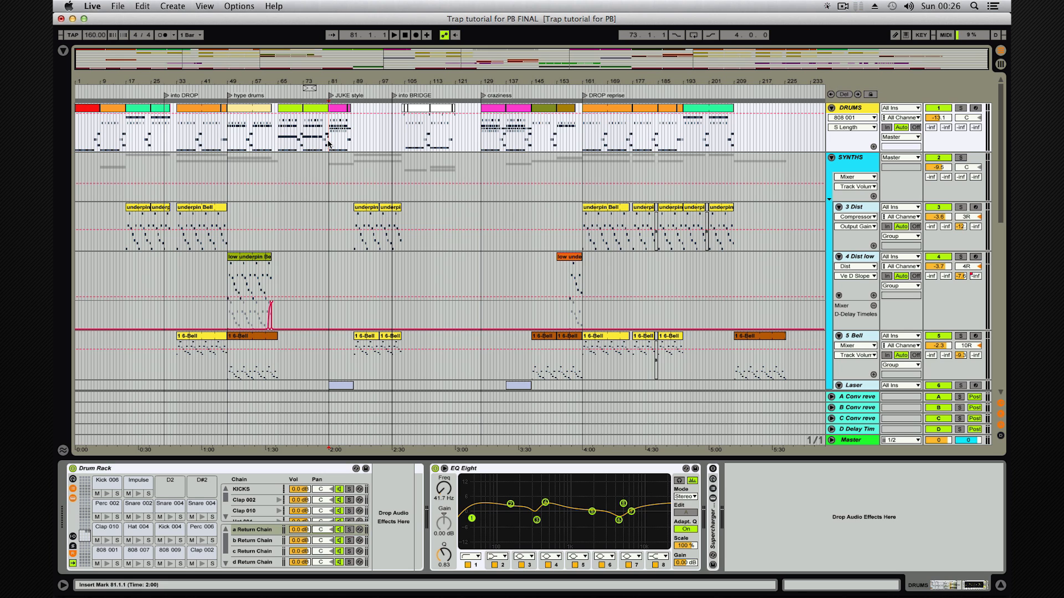
key(space)
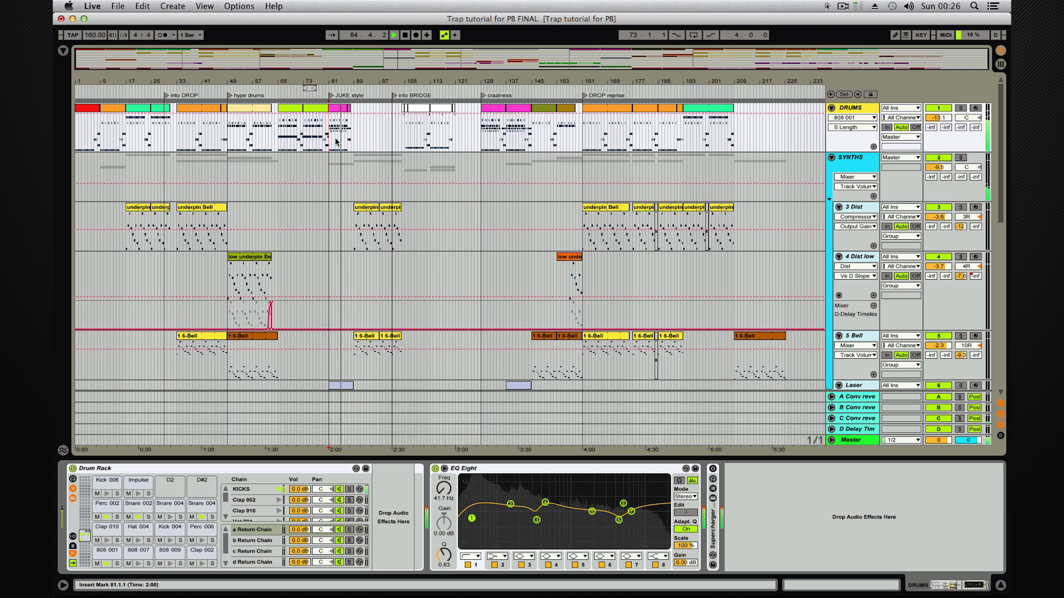
key(space)
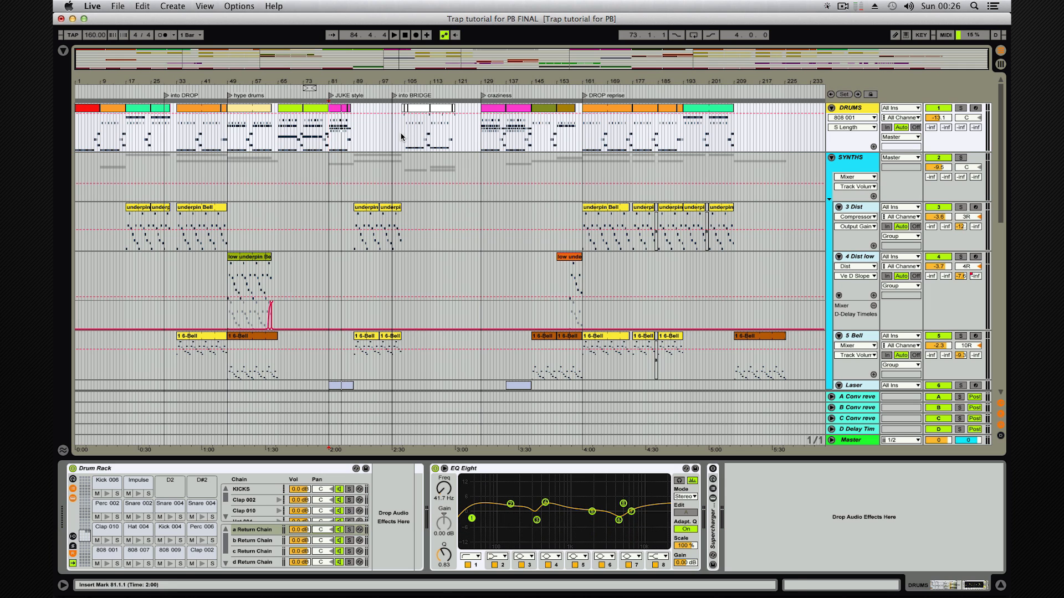
Step: Audition the bridge section starting from bar 101, at the "into BRIDGE" locator
click(400, 132)
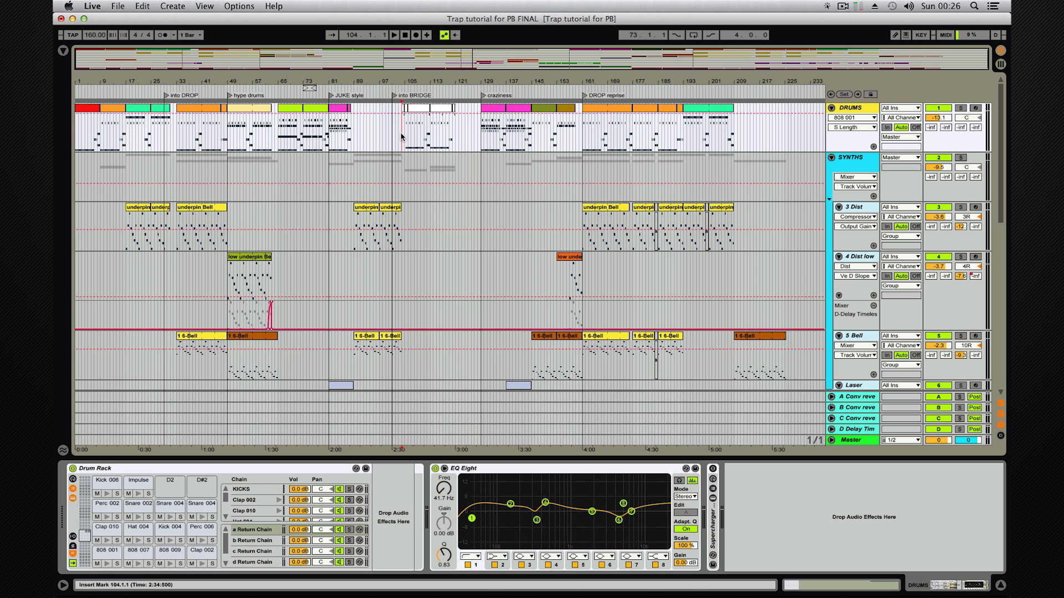
drag(415, 87, 409, 142)
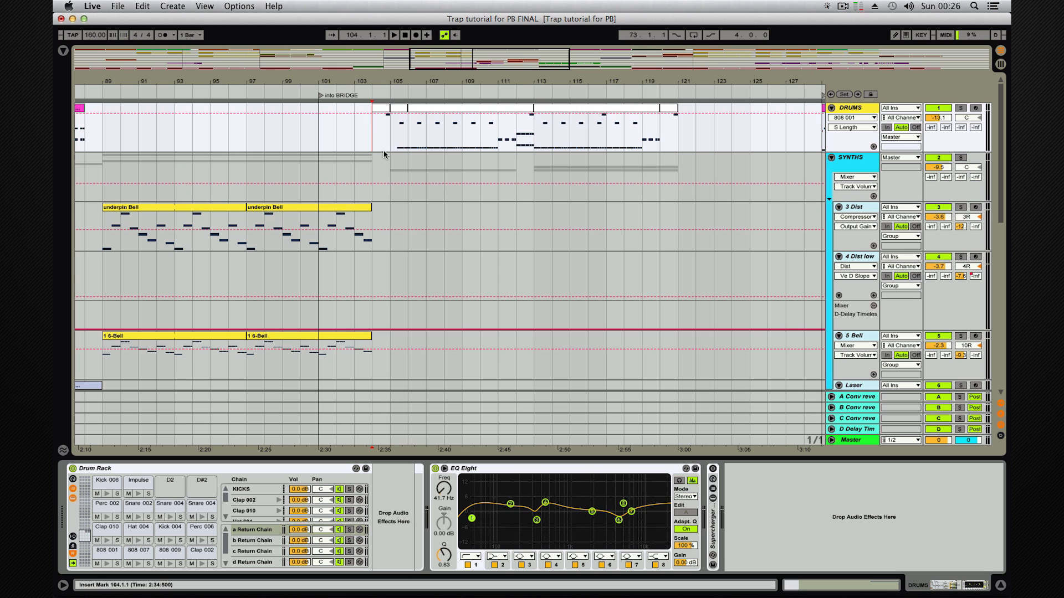
scroll(360, 122, right, 5)
click(219, 144)
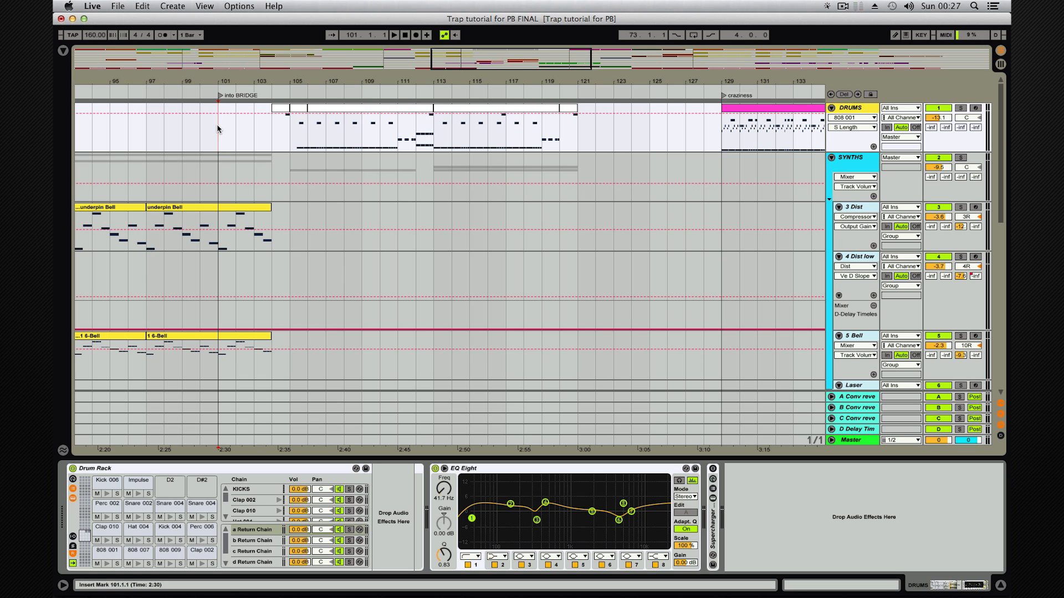
key(space)
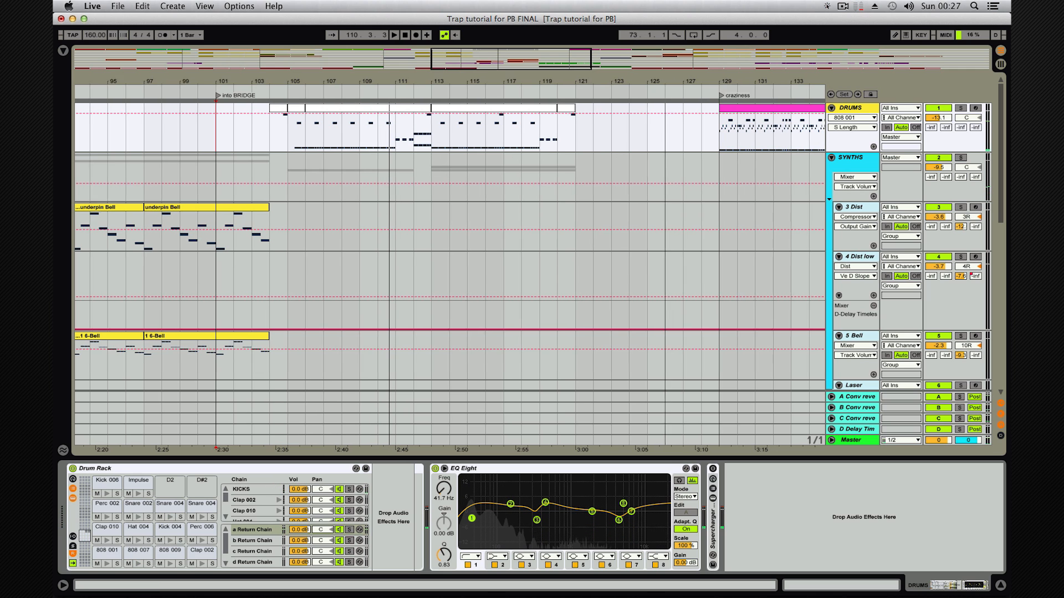
Step: Audition the "craziness" section from bar 129 and stop playback after about eight bars
drag(354, 81, 335, 30)
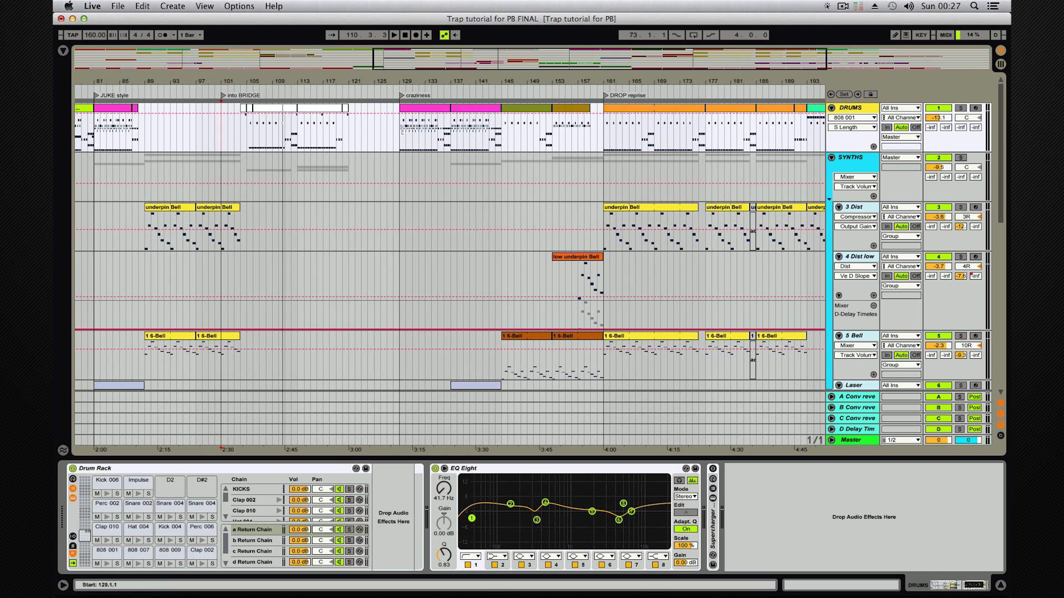
click(402, 144)
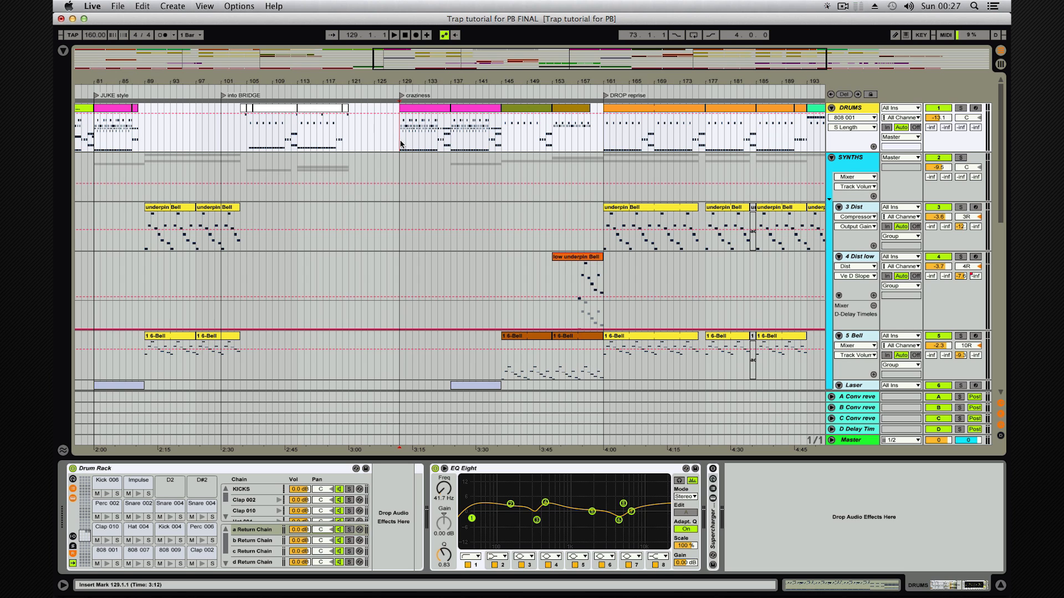
key(space)
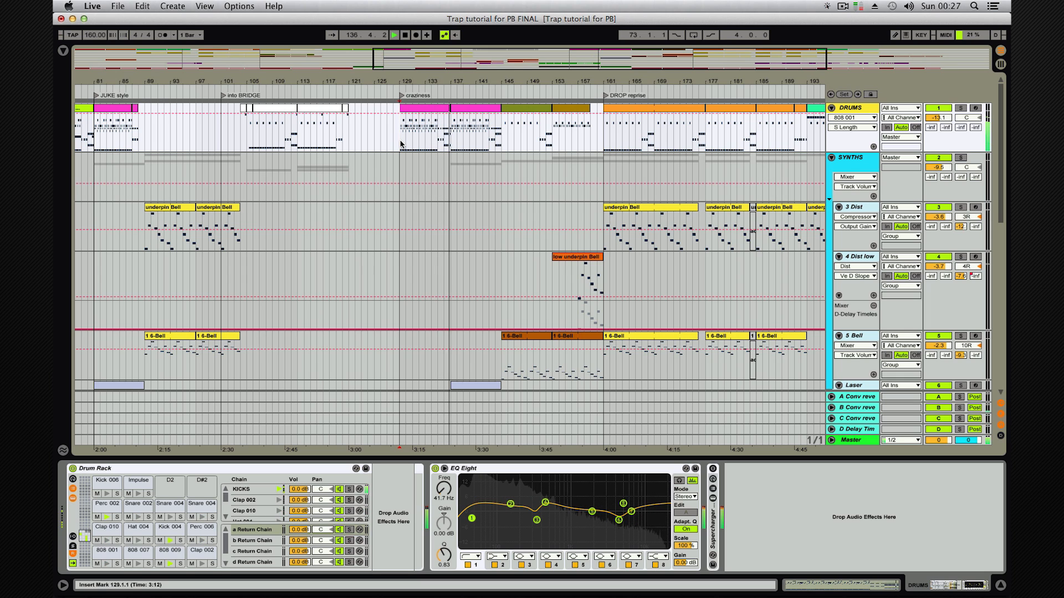
key(space)
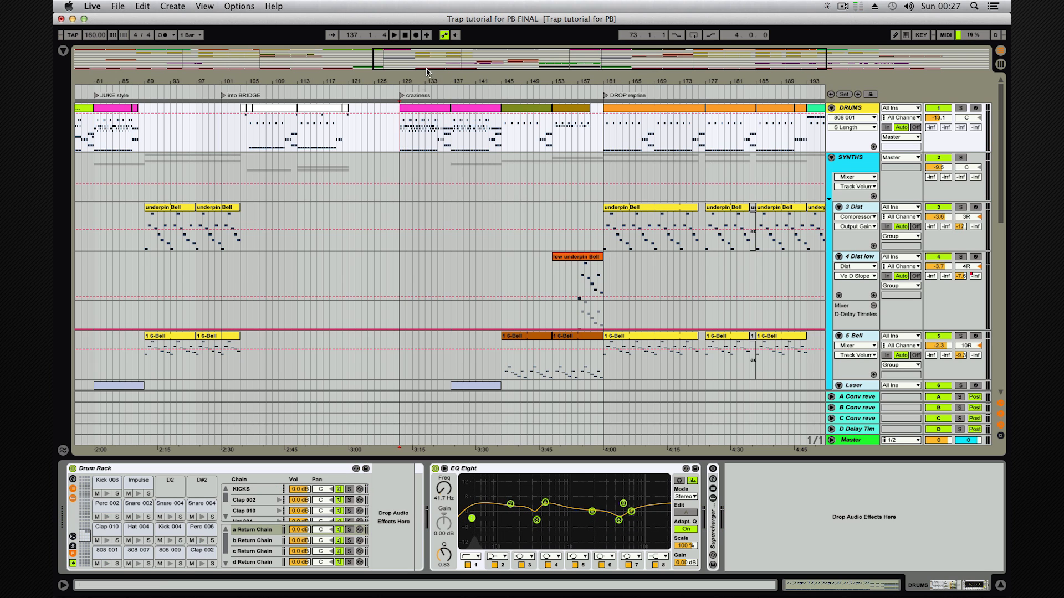
Step: Audition the transition into the "DROP reprise" section from bar 159 and stop playback
double_click(431, 65)
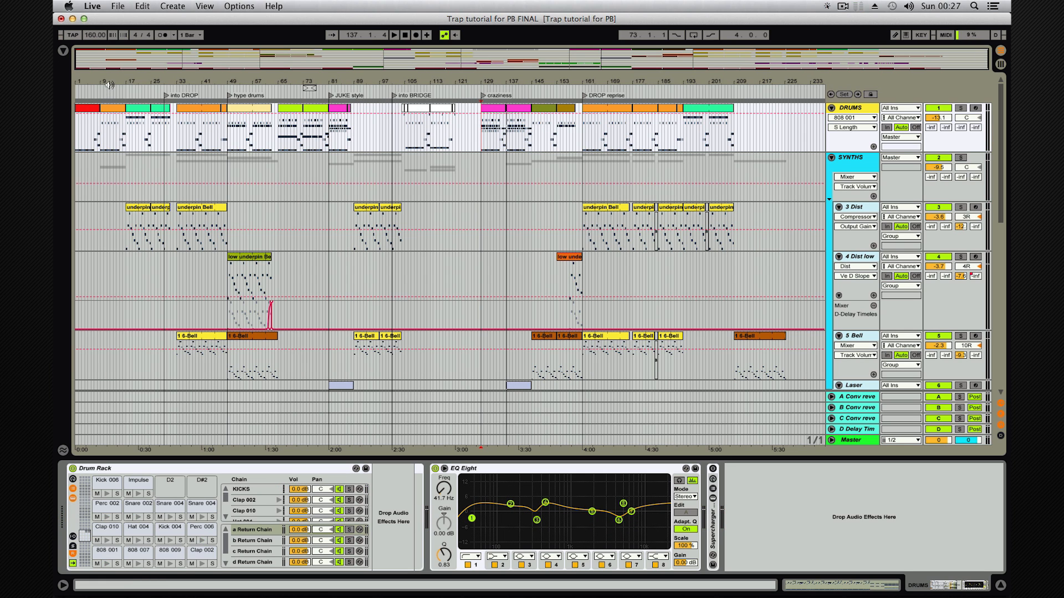
click(574, 133)
key(space)
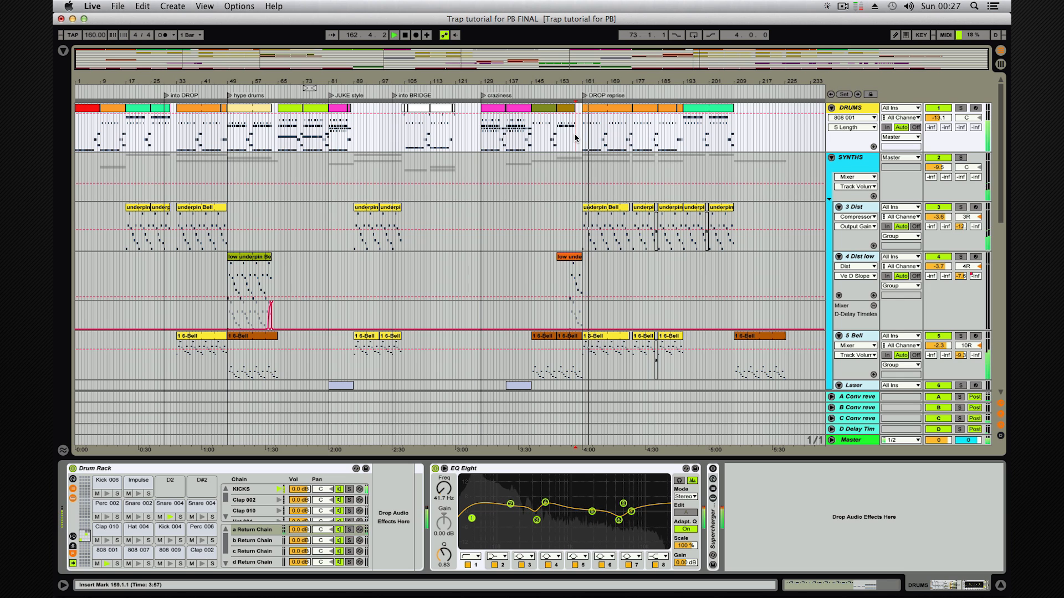
key(space)
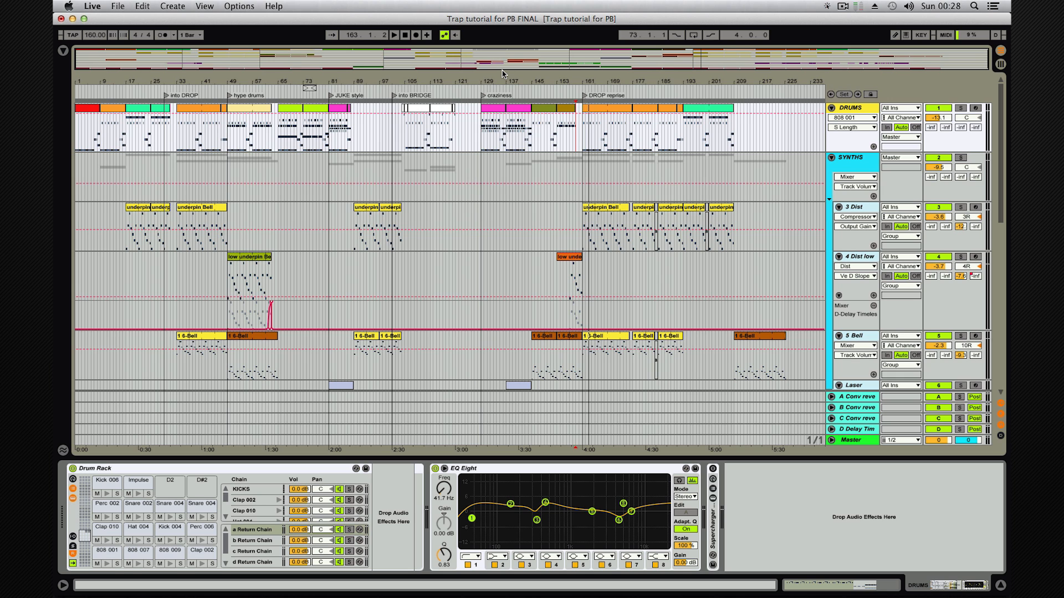
Step: Return to the Session View with the browser hidden and solo the DRUMS track
key(Tab)
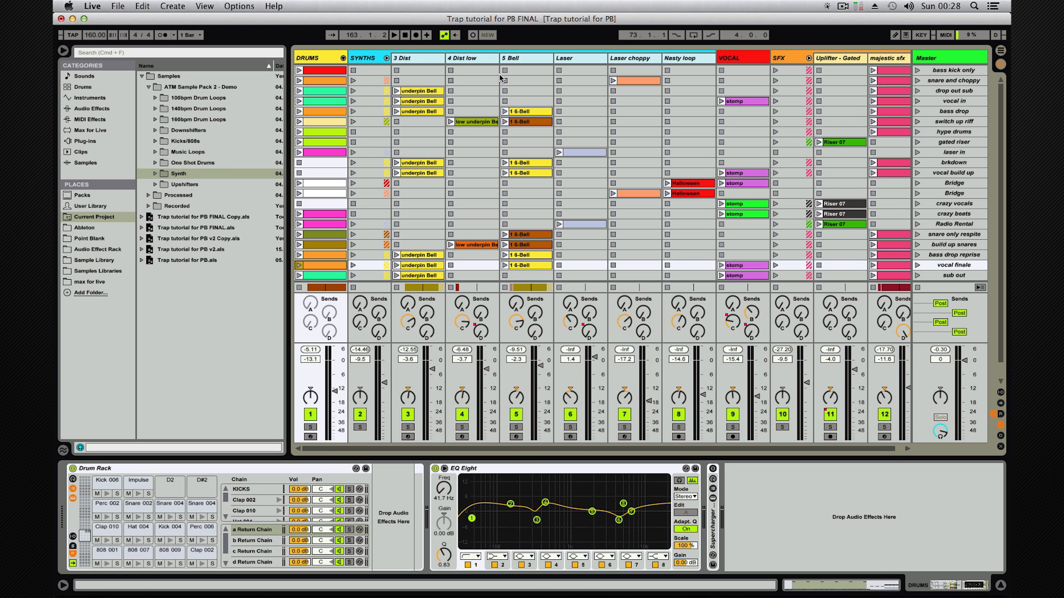
key(super+alt+b)
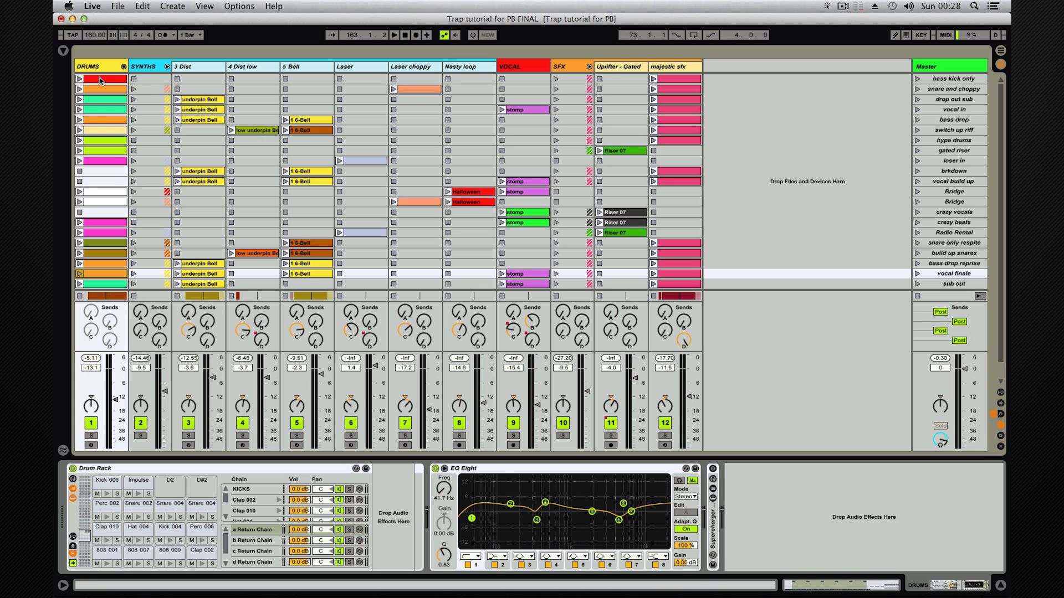
click(91, 436)
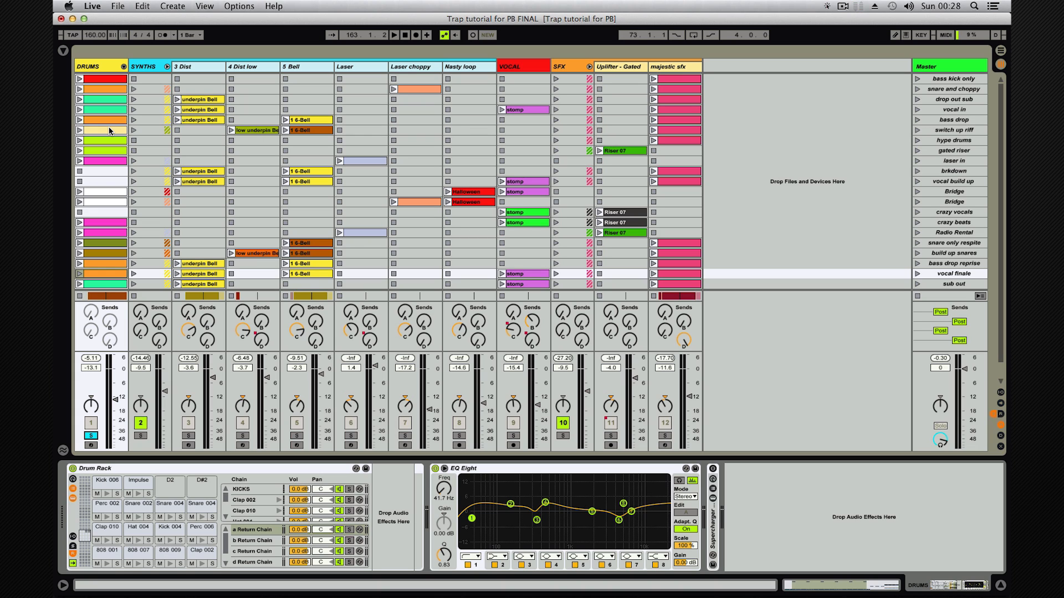
Step: Open the DRUMS clip of the "bass kick only" scene in an enlarged note editor and launch it
click(91, 78)
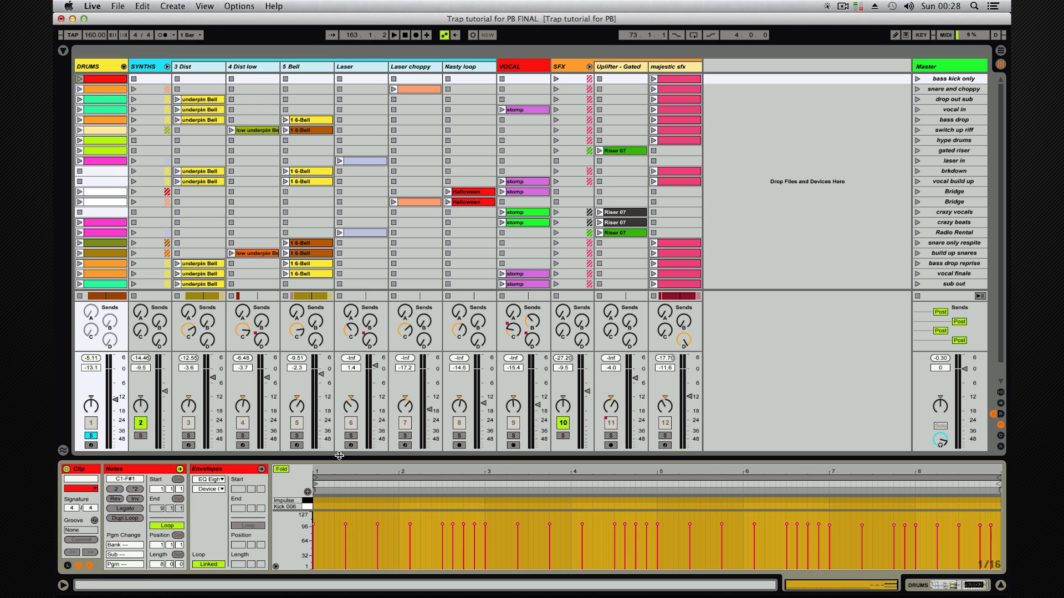
drag(353, 448, 354, 316)
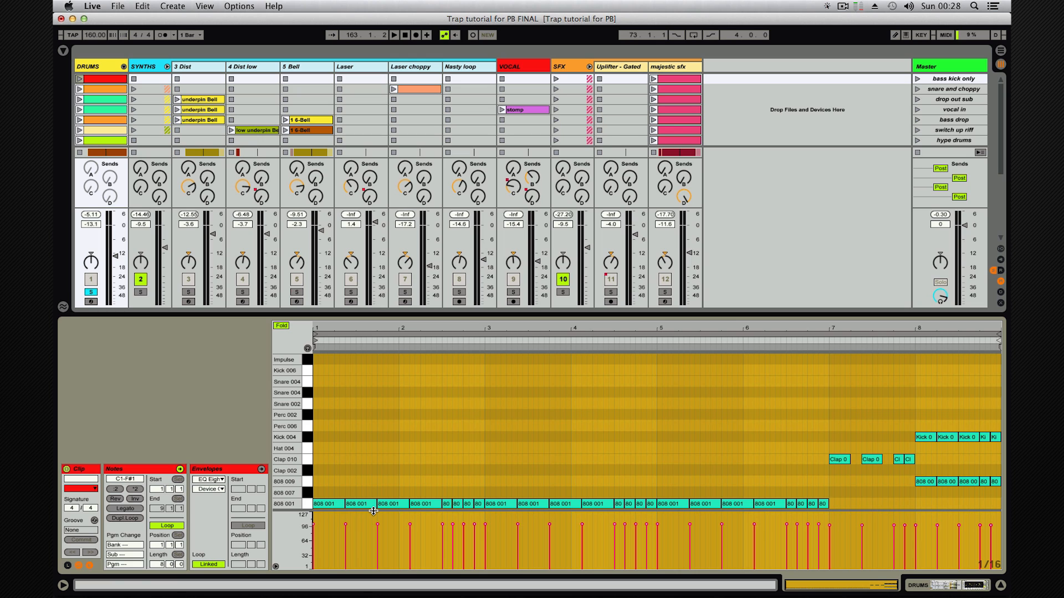
click(78, 79)
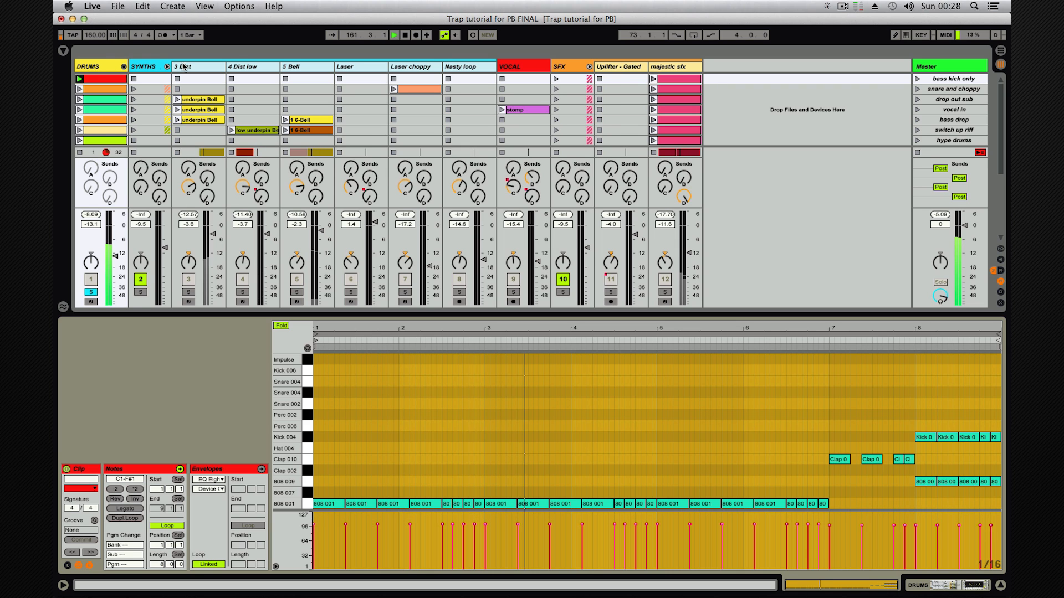
Step: Unfold the chains of the DRUMS track and show the devices of the 808 001 chain
click(123, 66)
click(178, 68)
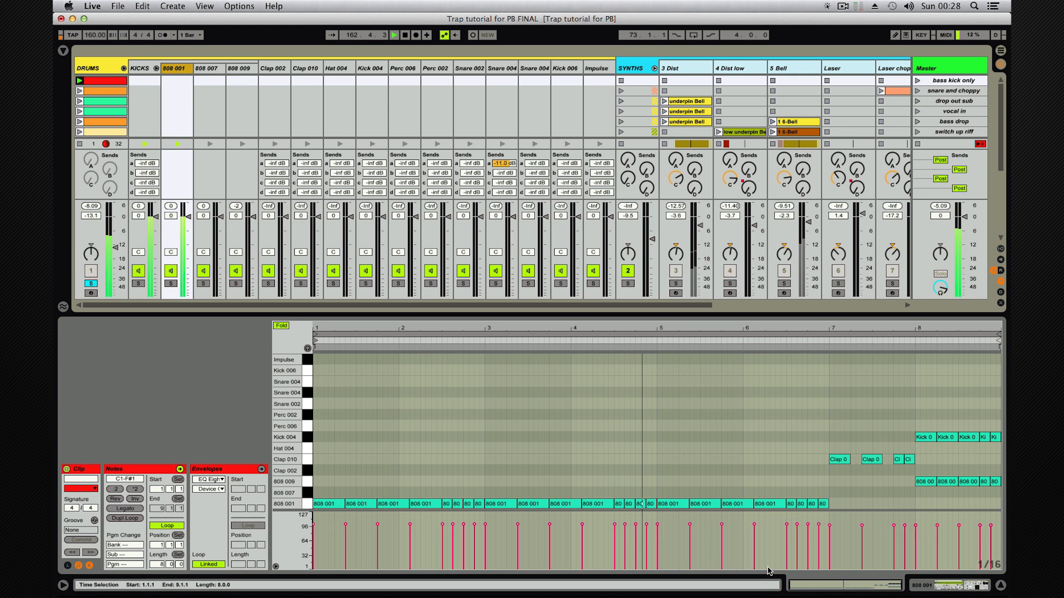
key(shift+Tab)
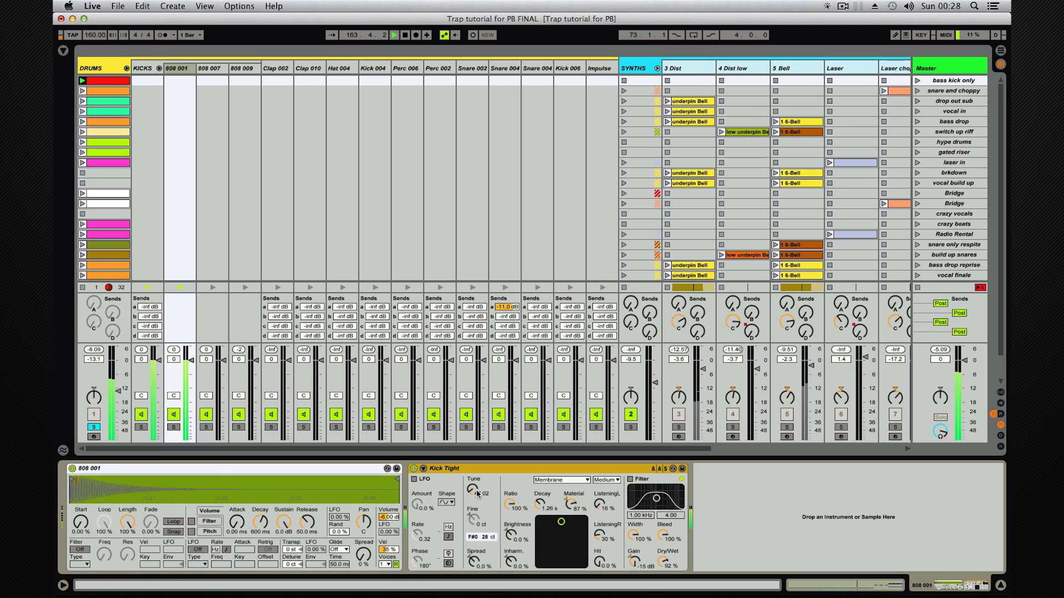
Step: Compare the 808 001 kick with the Kick Tight effect bypassed and enabled during playback, leaving the effect on
click(414, 469)
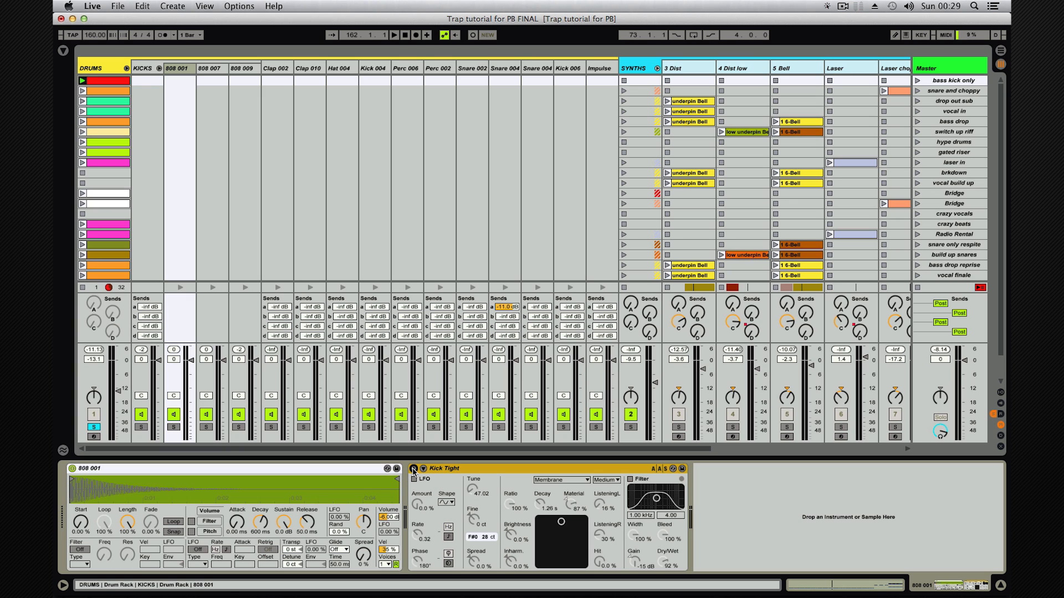
key(space)
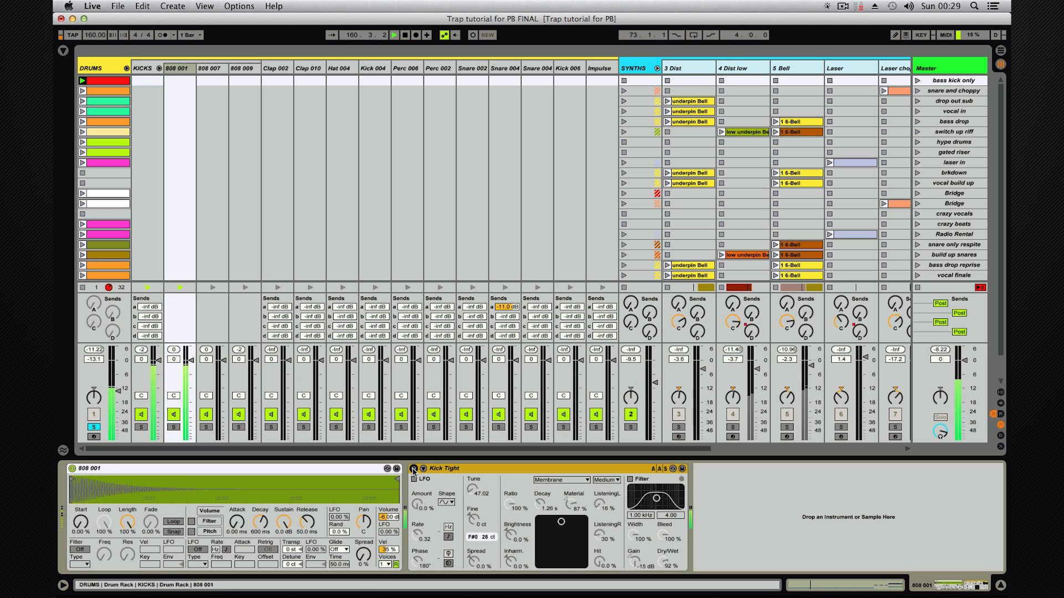
click(413, 469)
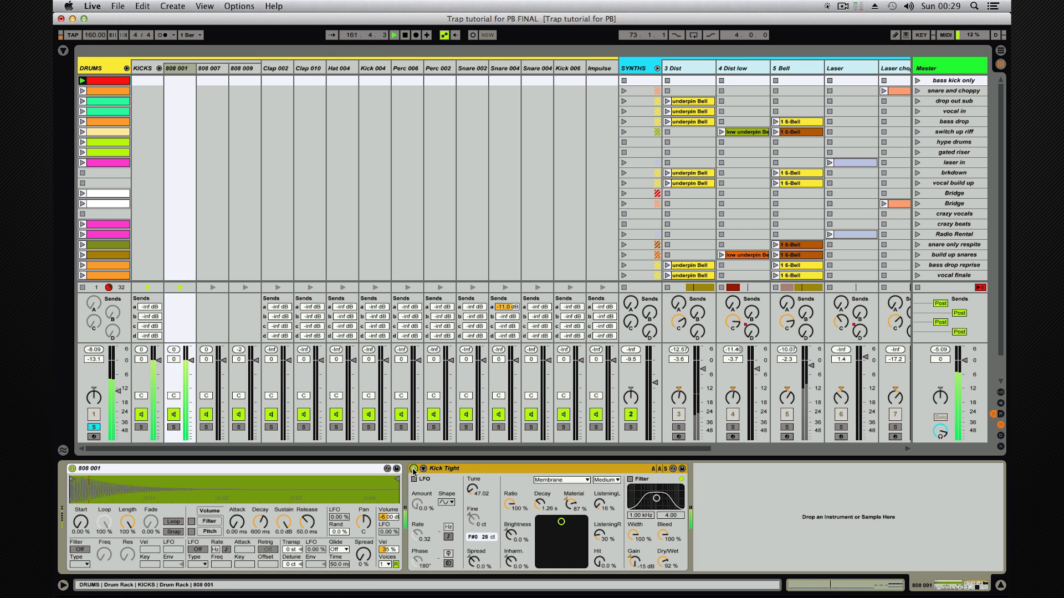
Step: Stop playback and audition the DRUMS clip of the "snare and choppy" scene
key(space)
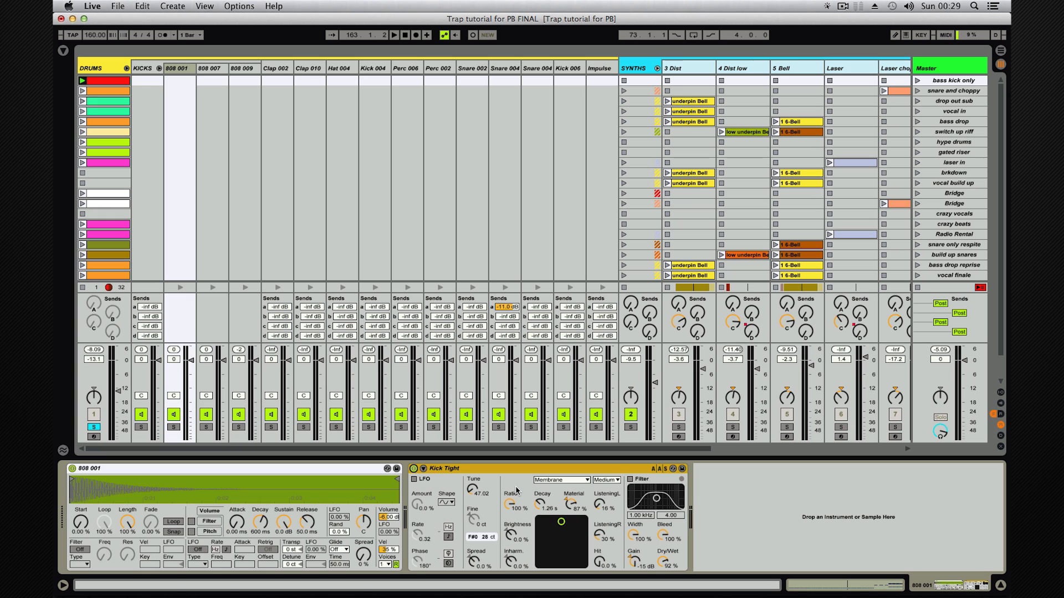
click(82, 91)
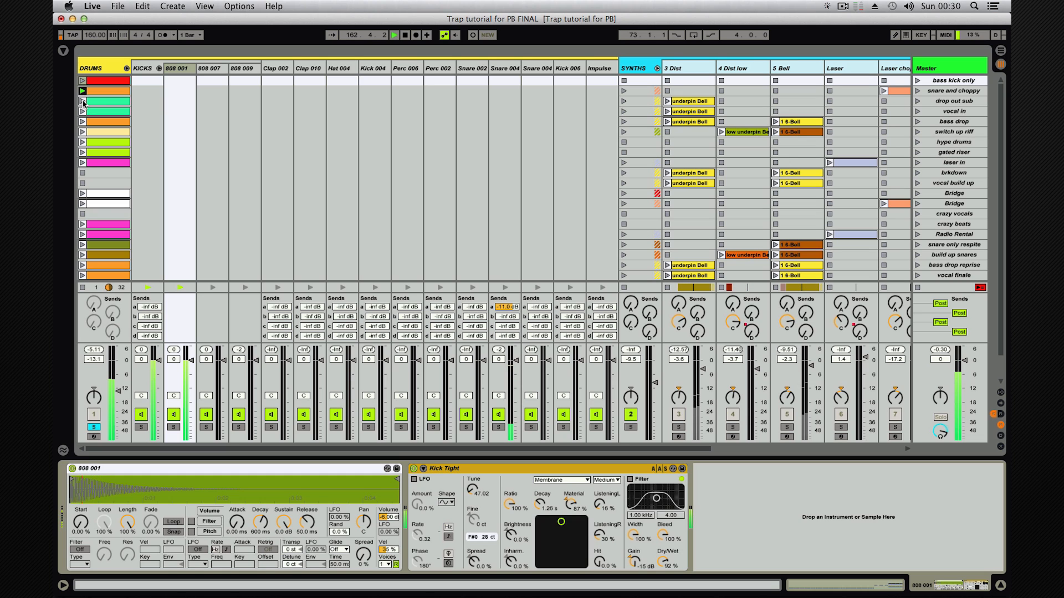
key(space)
Step: Show the DRUMS rack with its chain input/output routing and reveal the return tracks
click(94, 64)
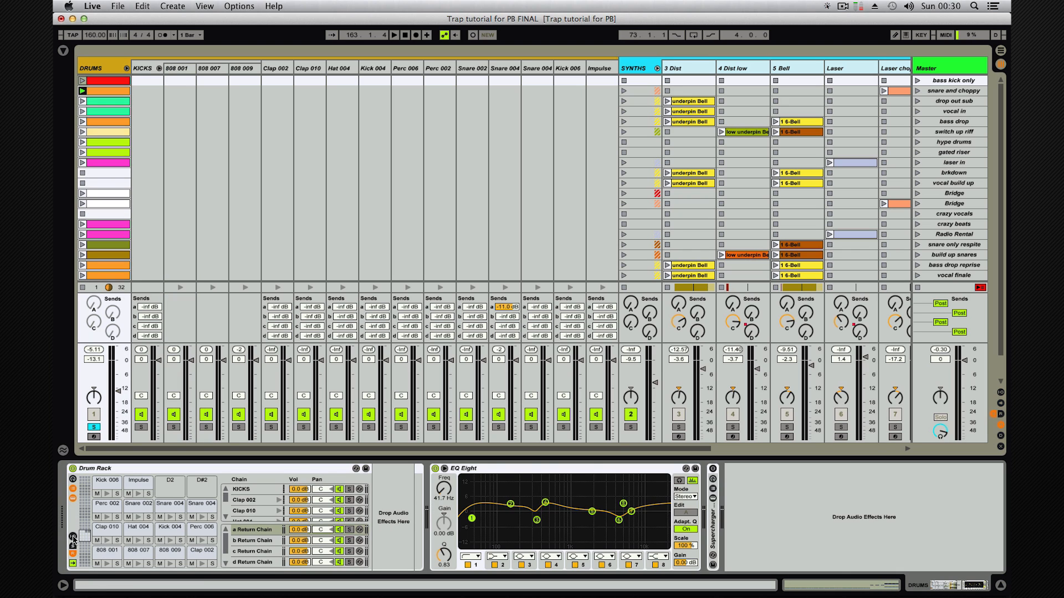
click(73, 537)
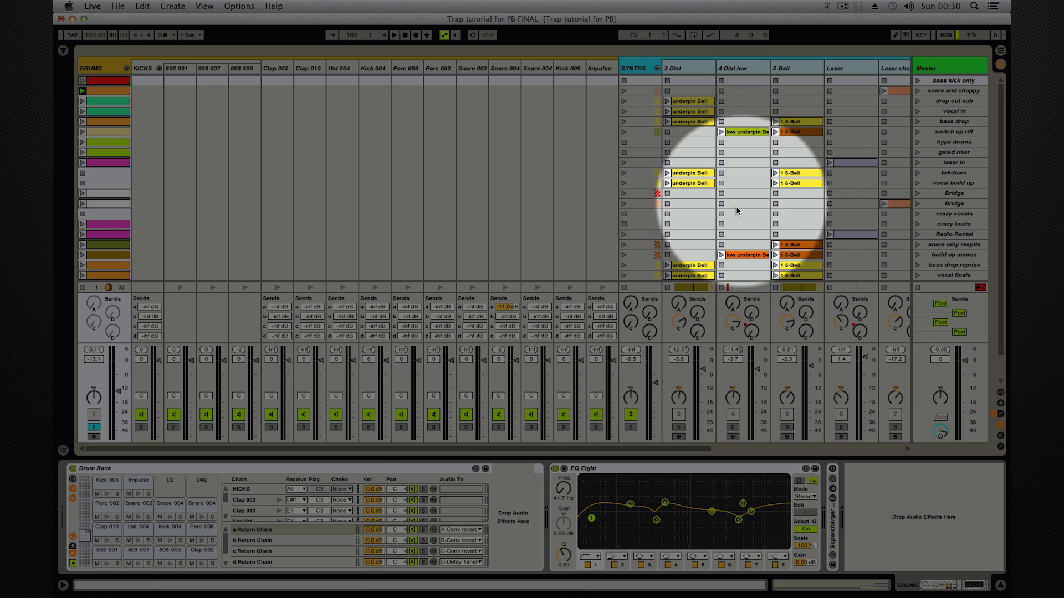
key(super+alt+r)
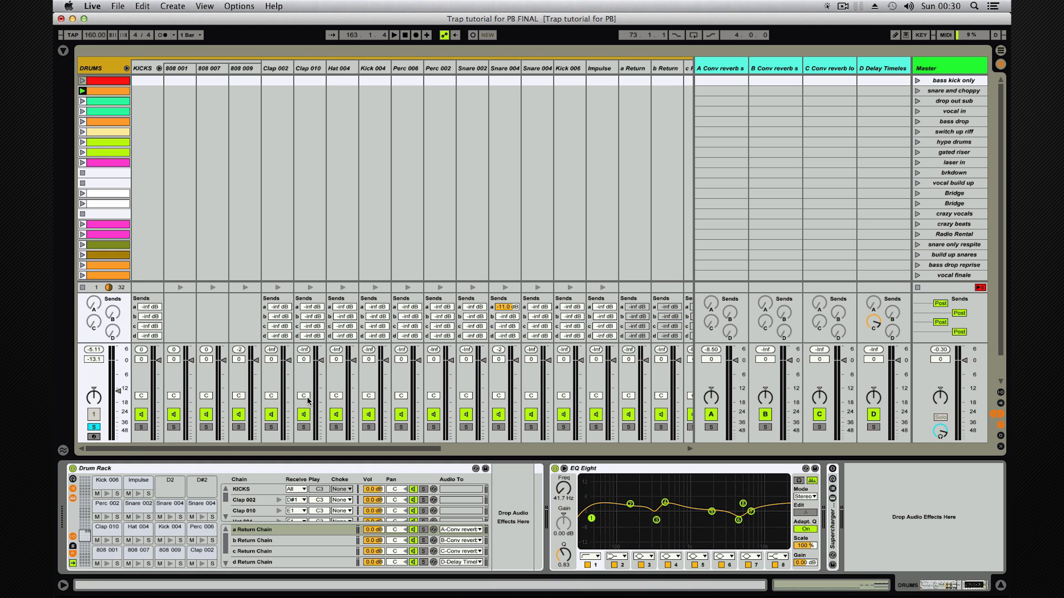
Step: Fold the DRUMS chains away and audition the DRUMS clips of the "drop out sub", "switch up riff" and "hype drums" scenes
click(160, 69)
click(127, 58)
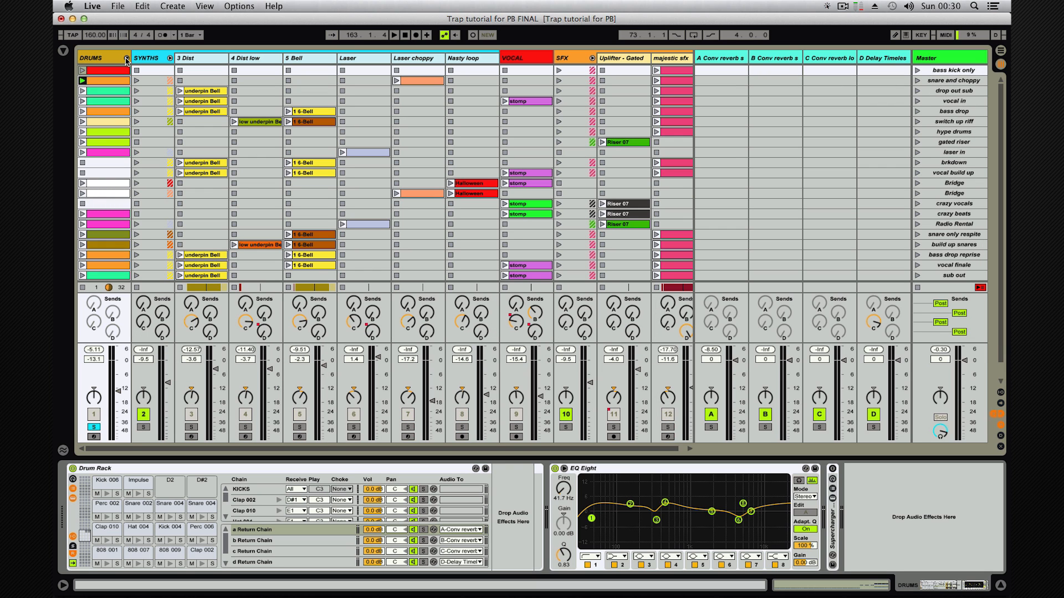
click(83, 91)
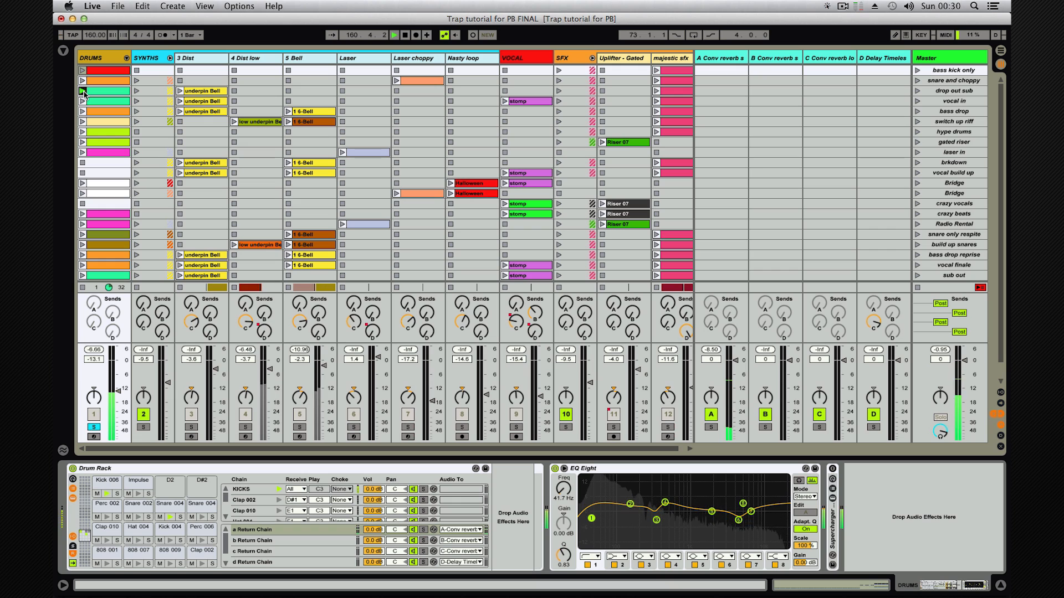
key(space)
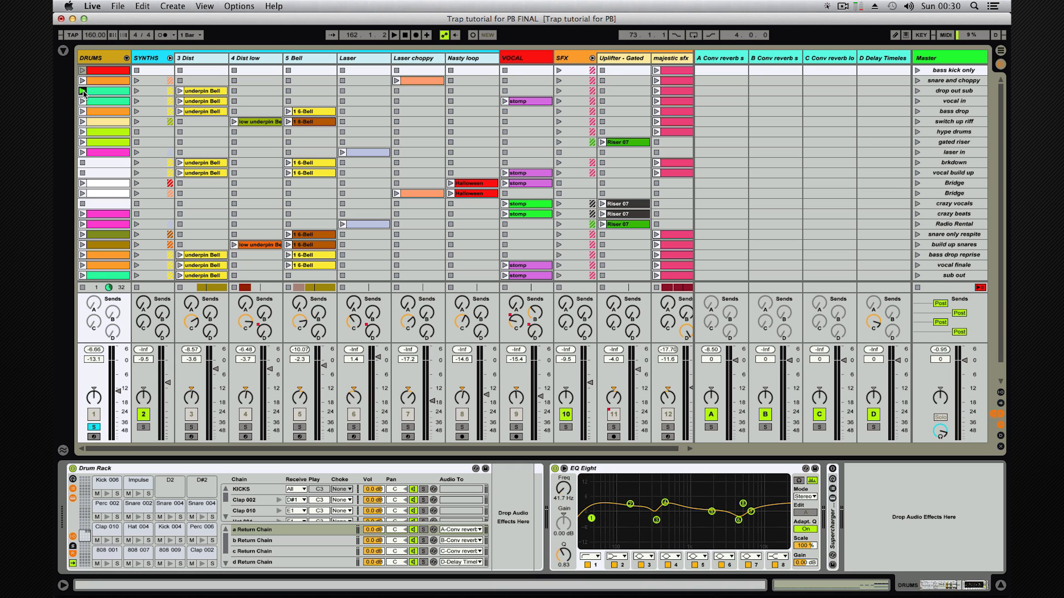
click(81, 122)
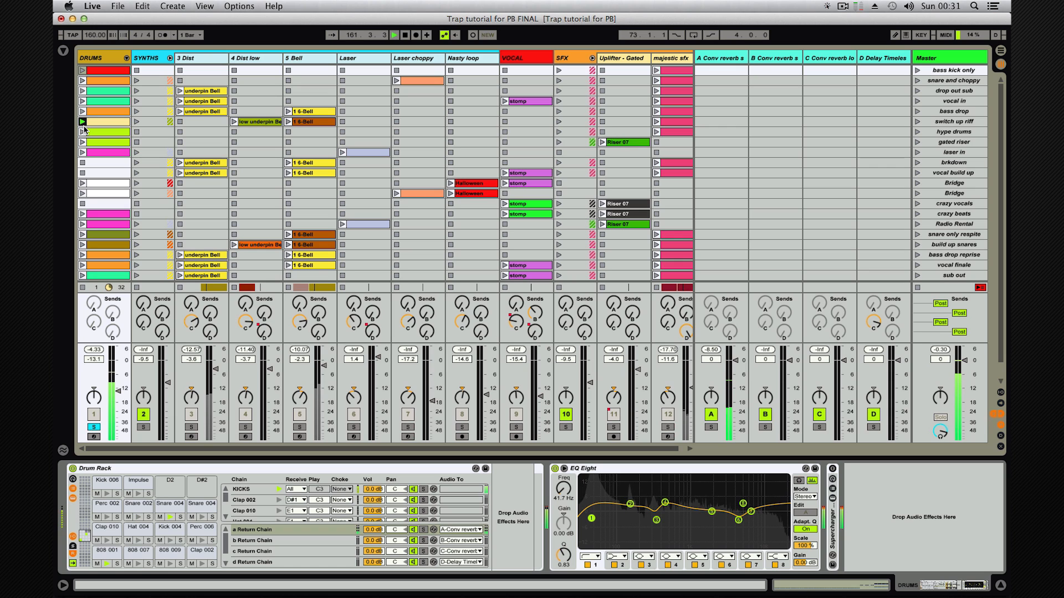
click(82, 132)
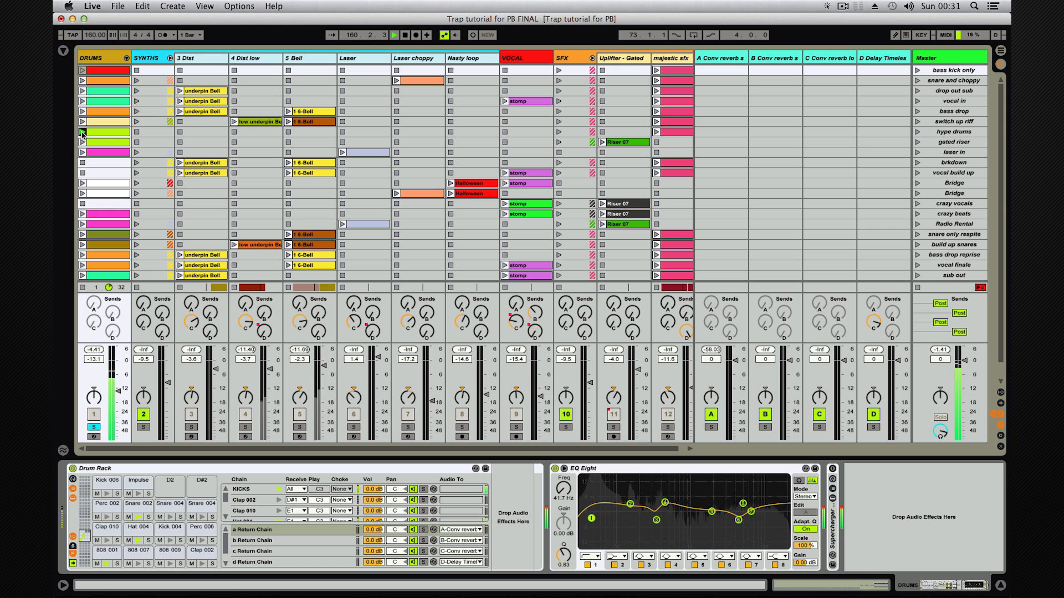
Step: Open the "hype drums" DRUMS clip in the enlarged note editor and select all its Hat 004 notes
double_click(108, 132)
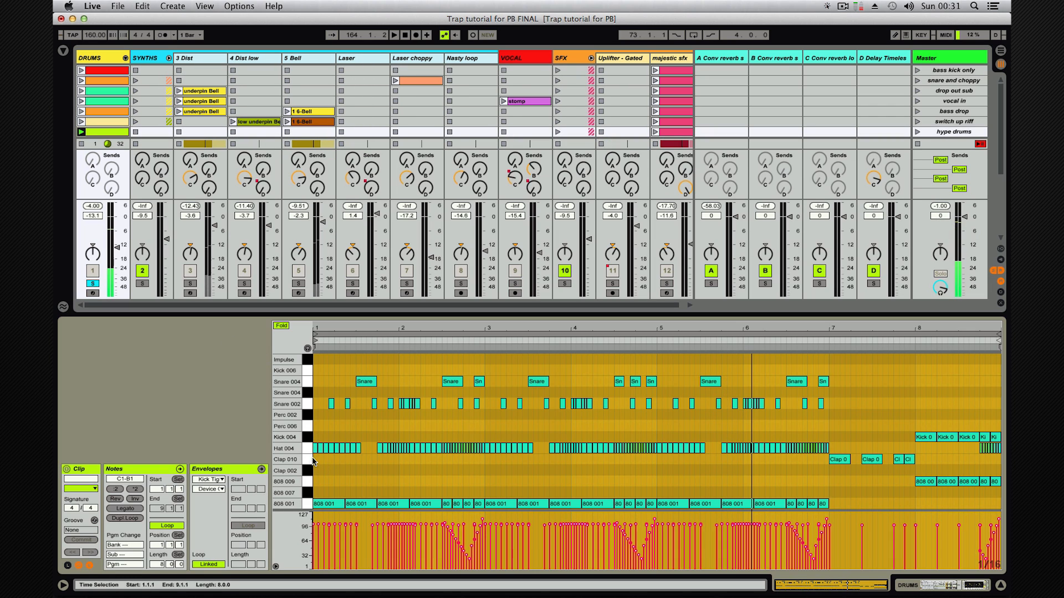
click(308, 448)
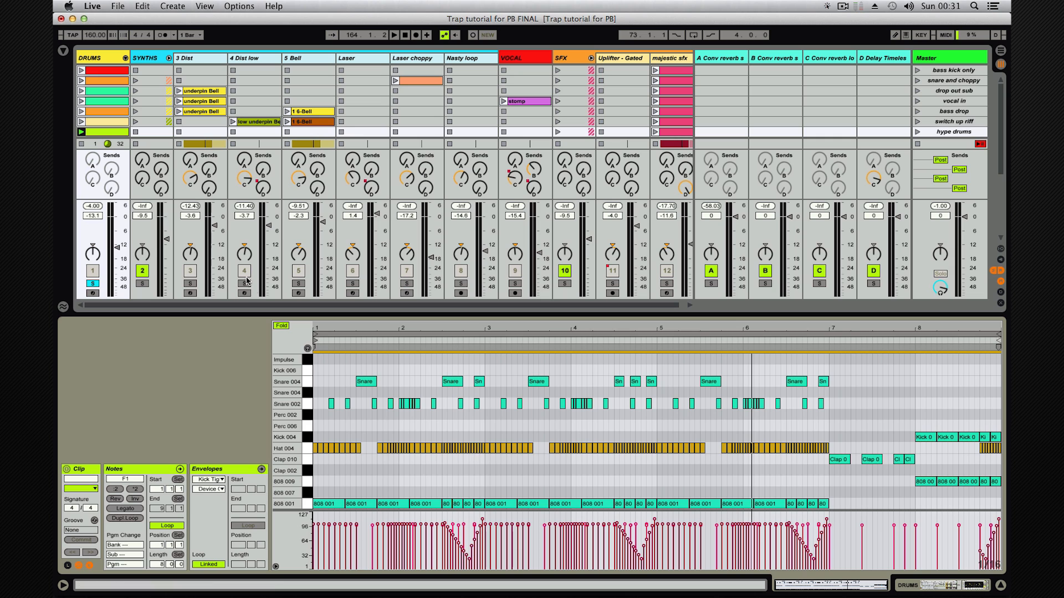
Step: Open and launch the DRUMS clip of the first "Bridge" scene
scroll(126, 117, down, 1)
click(126, 118)
scroll(126, 118, down, 3)
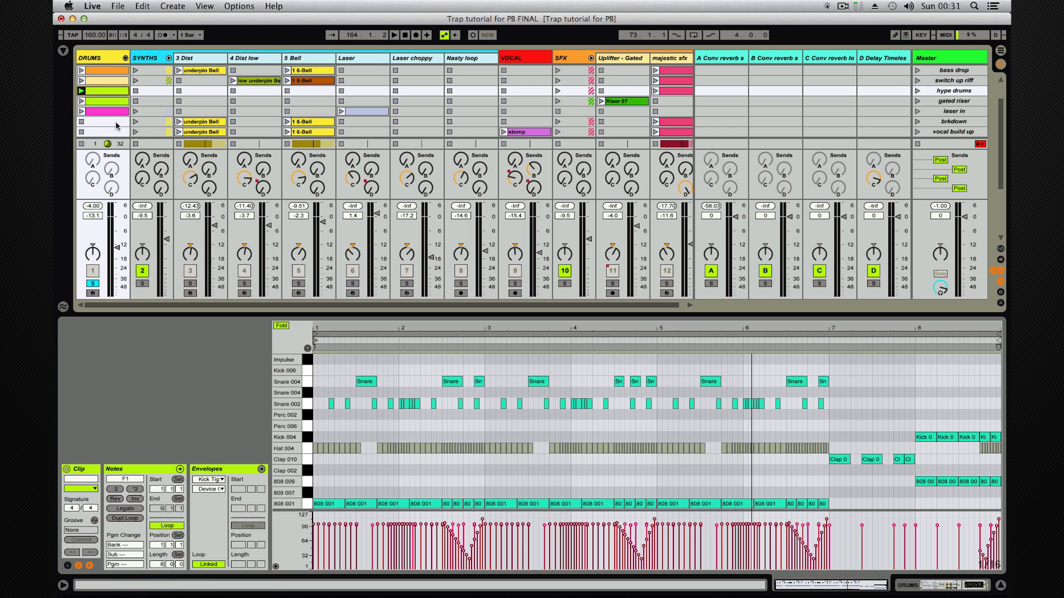
scroll(114, 125, down, 2)
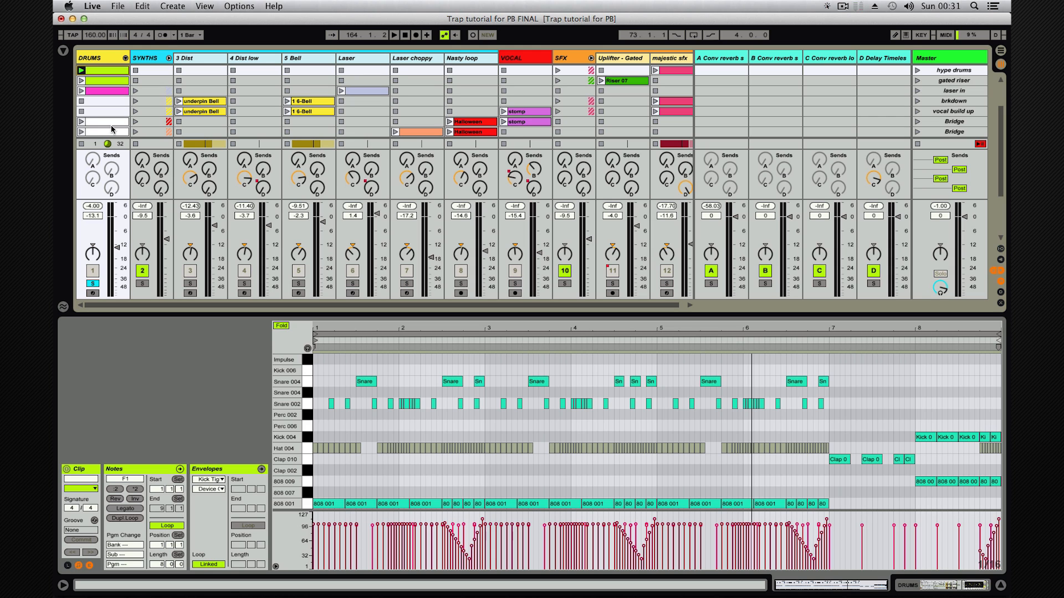
click(87, 124)
click(81, 122)
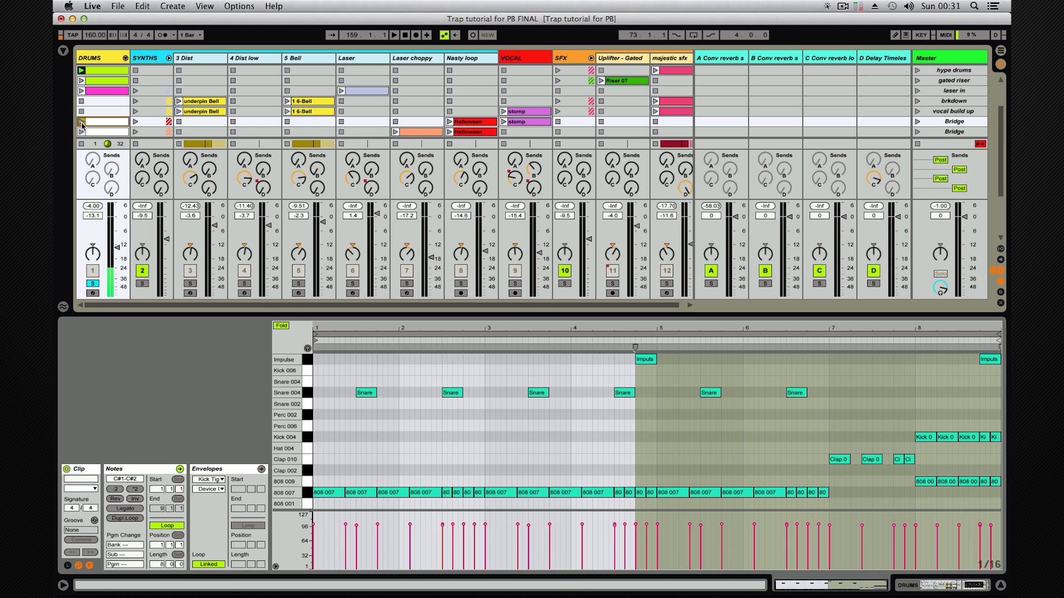
Step: Shrink the note editor and turn off the DRUMS solo, selecting the DRUMS clip of the "bass kick only" scene
drag(240, 314, 241, 515)
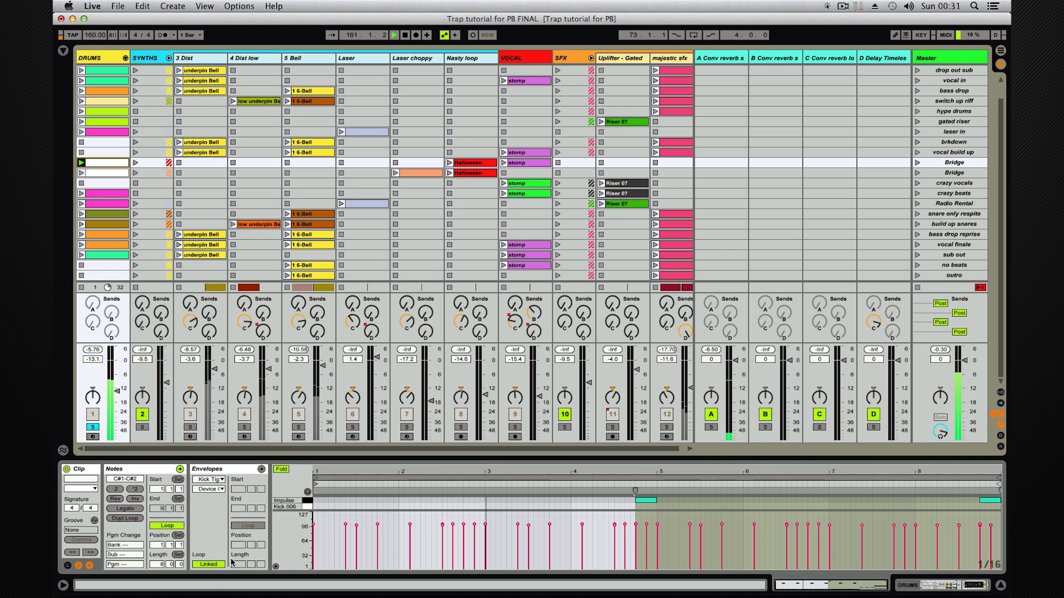
click(93, 427)
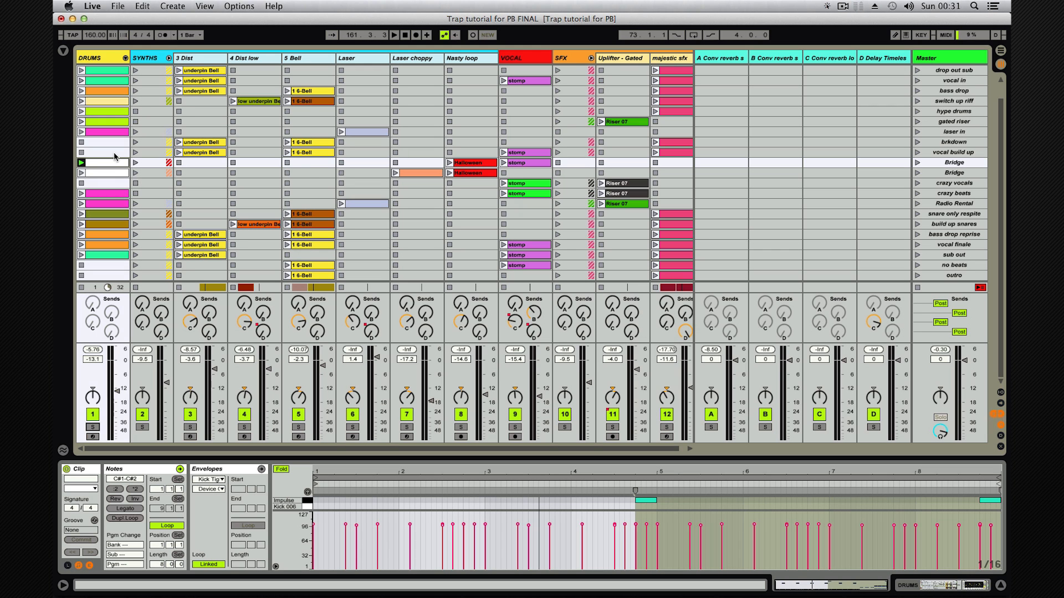
scroll(117, 157, up, 2)
click(109, 72)
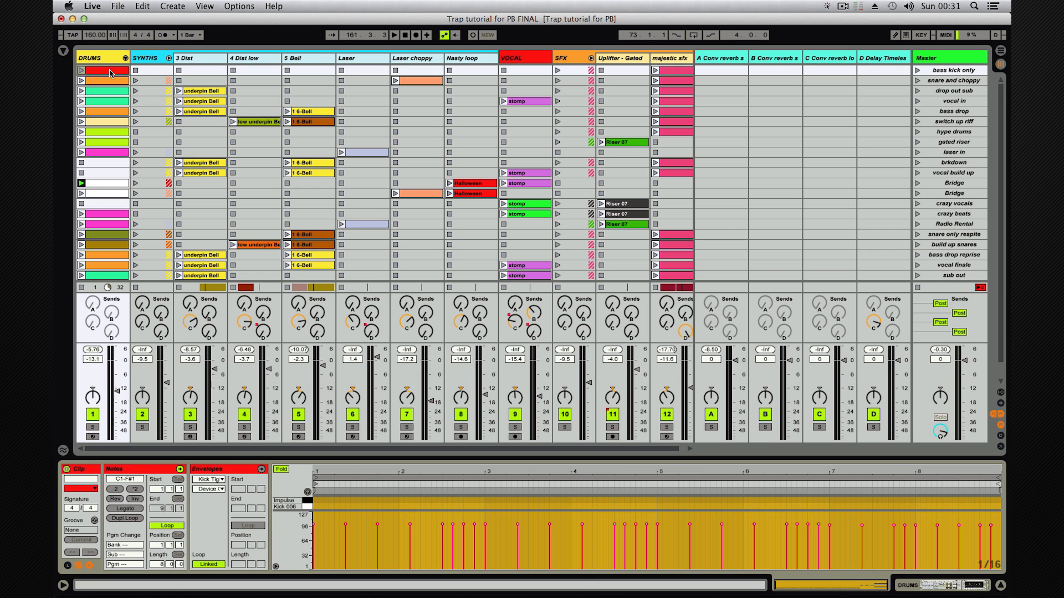
Step: Select the SYNTHS group, fold its tracks away and unfold them again
click(145, 60)
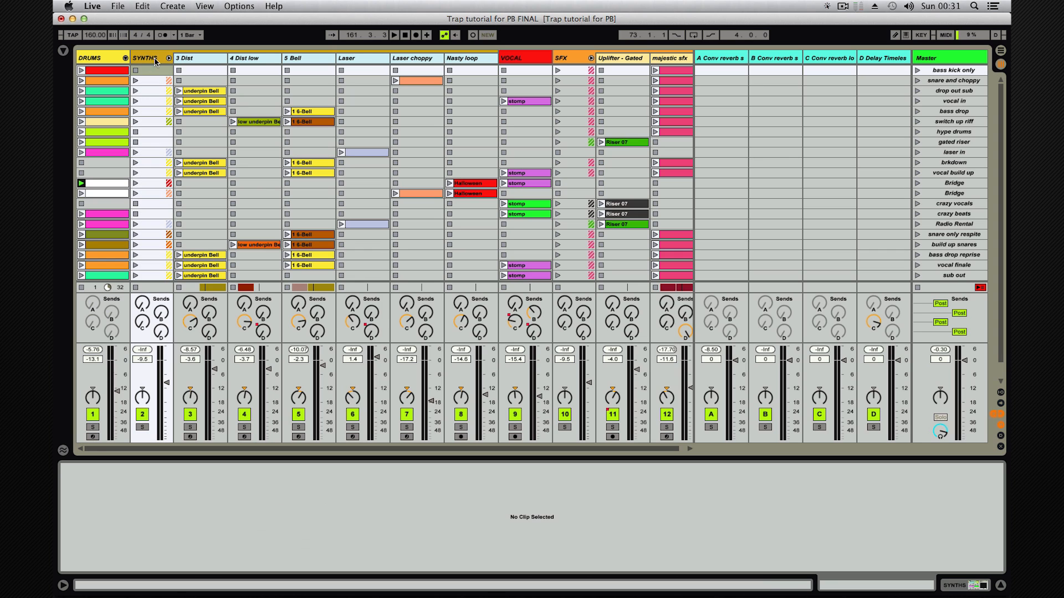
click(169, 59)
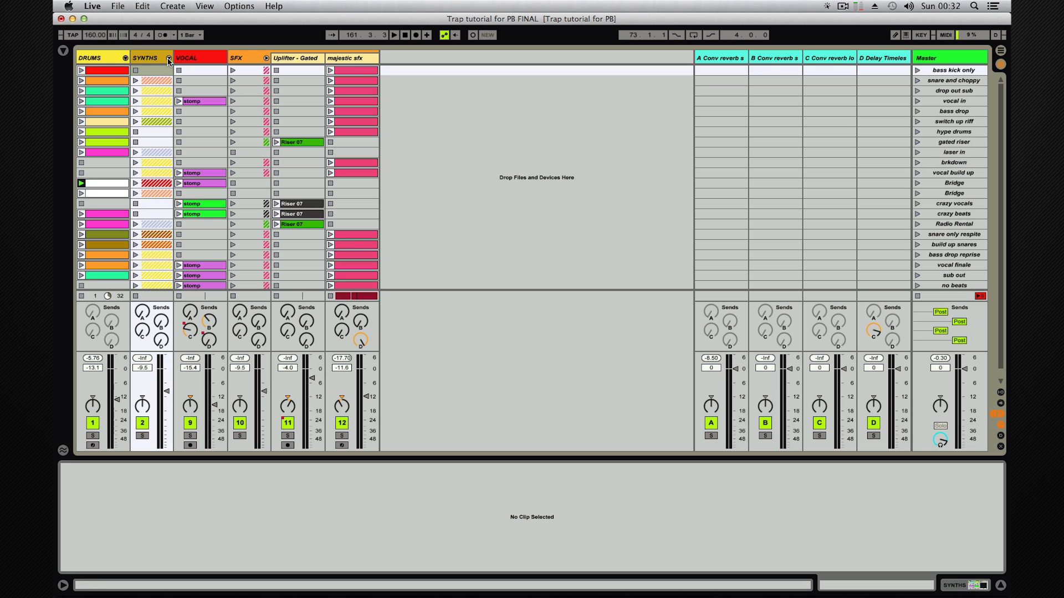
click(169, 58)
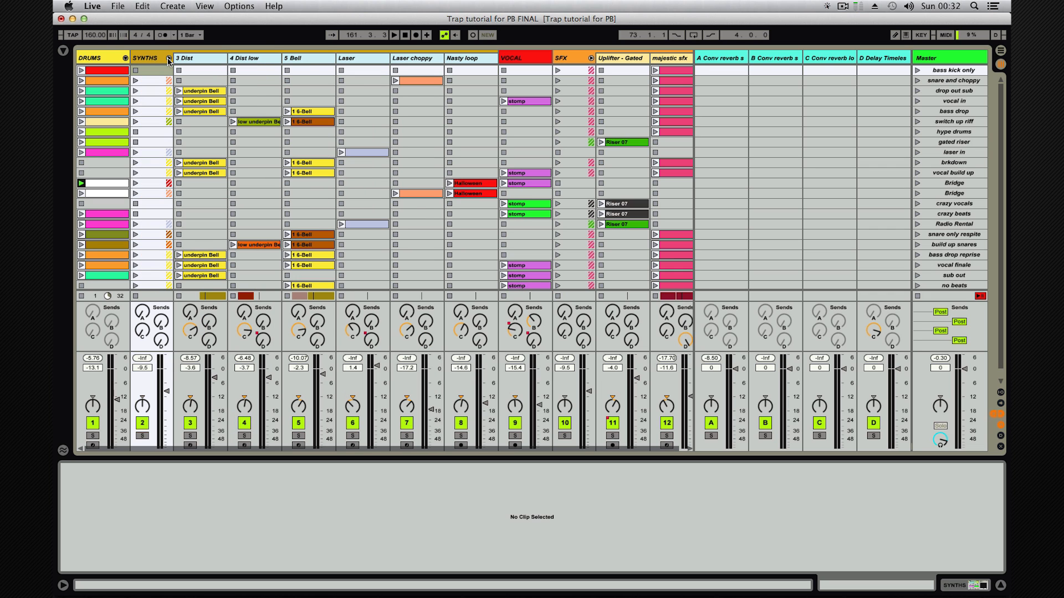
Step: Launch the "bass drop" scene and audition the 5 Bell track on its own before stopping playback
click(952, 112)
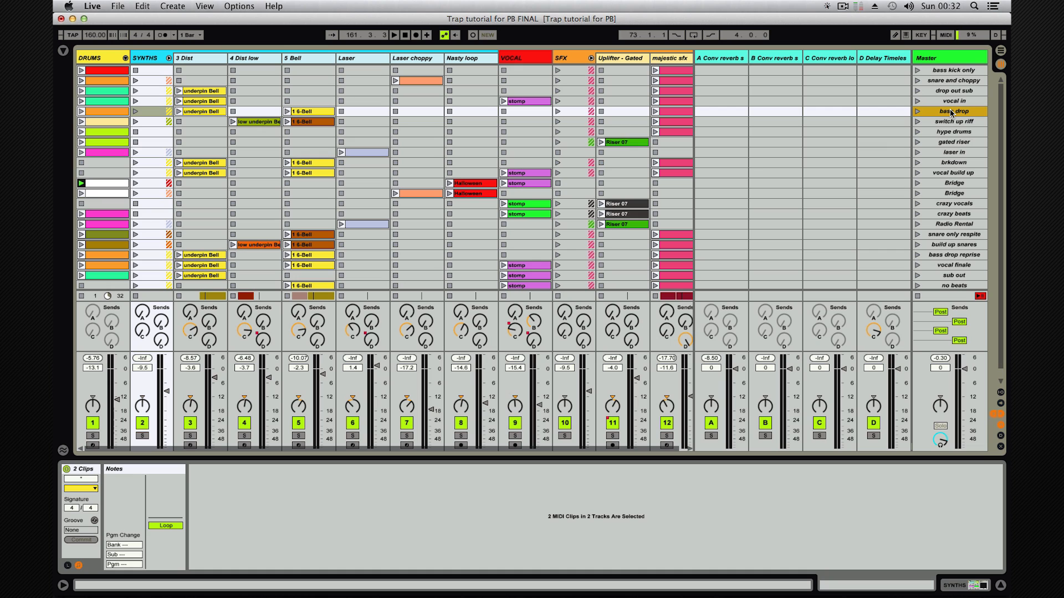
key(Return)
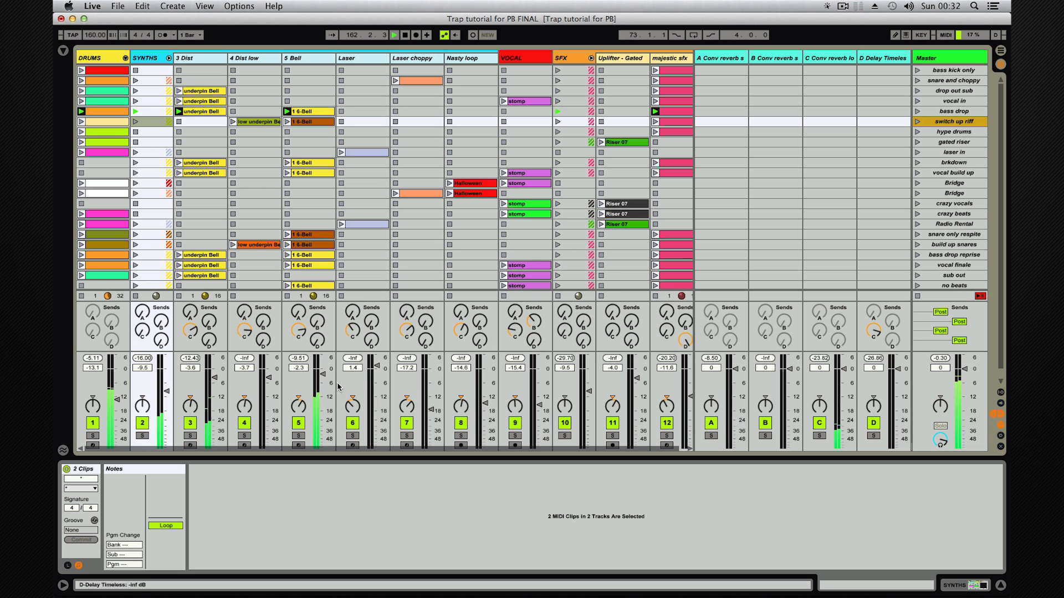
click(297, 437)
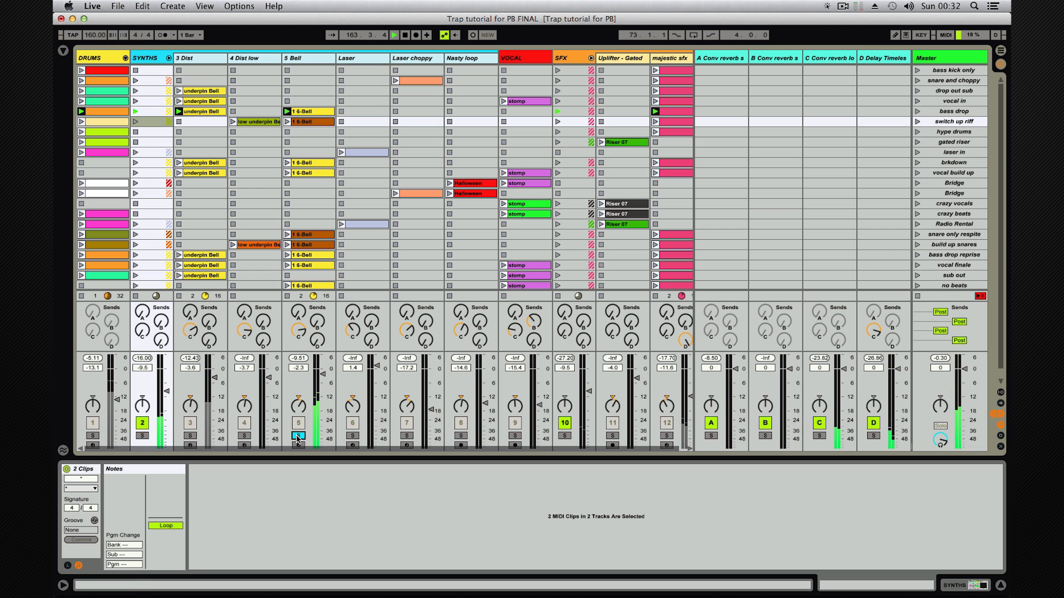
click(297, 437)
key(space)
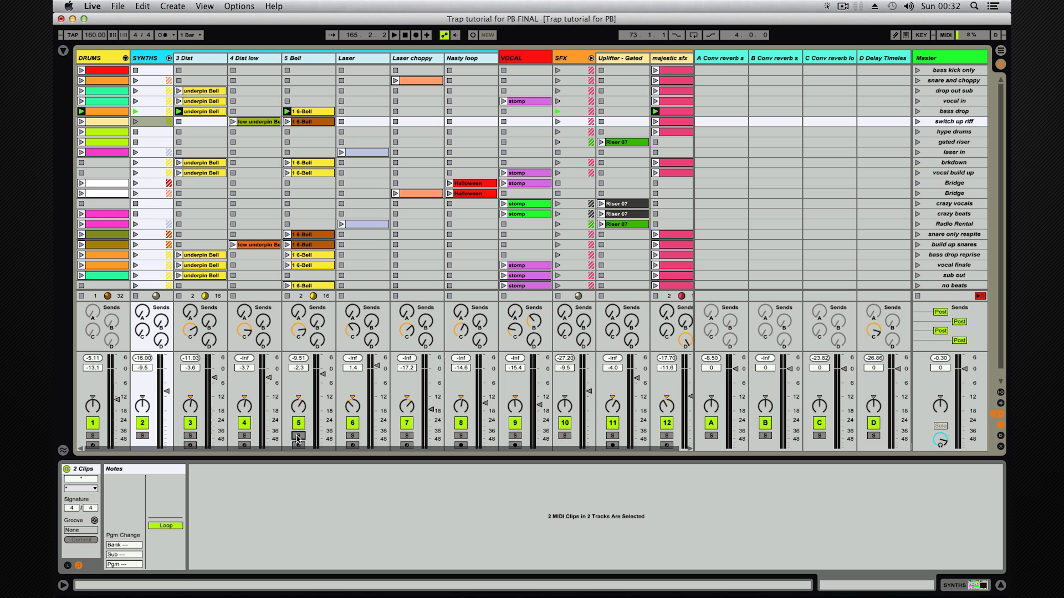
Step: Solo the 3 Dist track and audition its "underpin Bell" clip in the "bass drop" scene
click(190, 435)
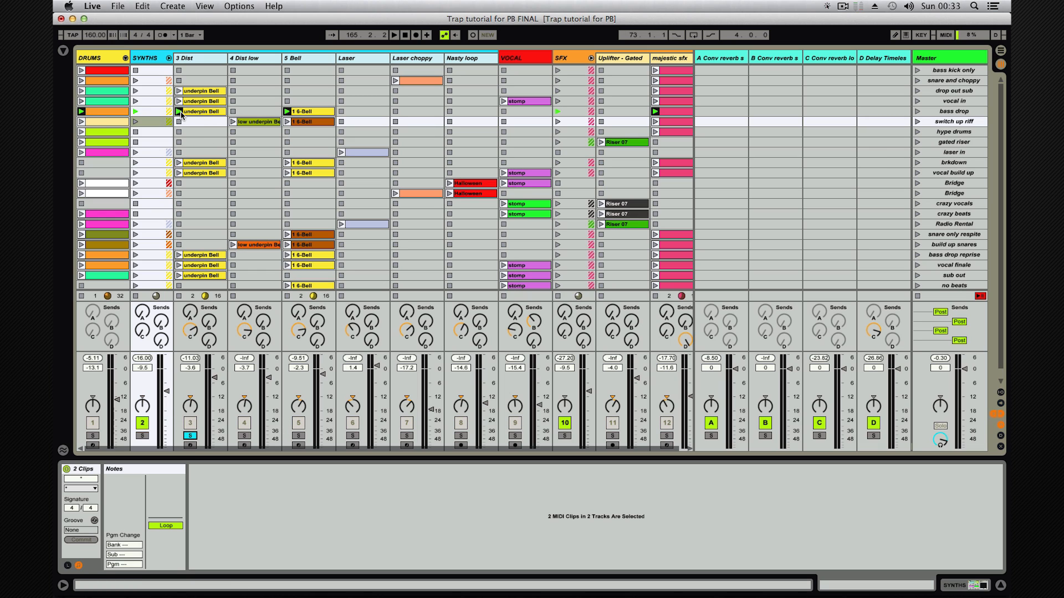
click(179, 112)
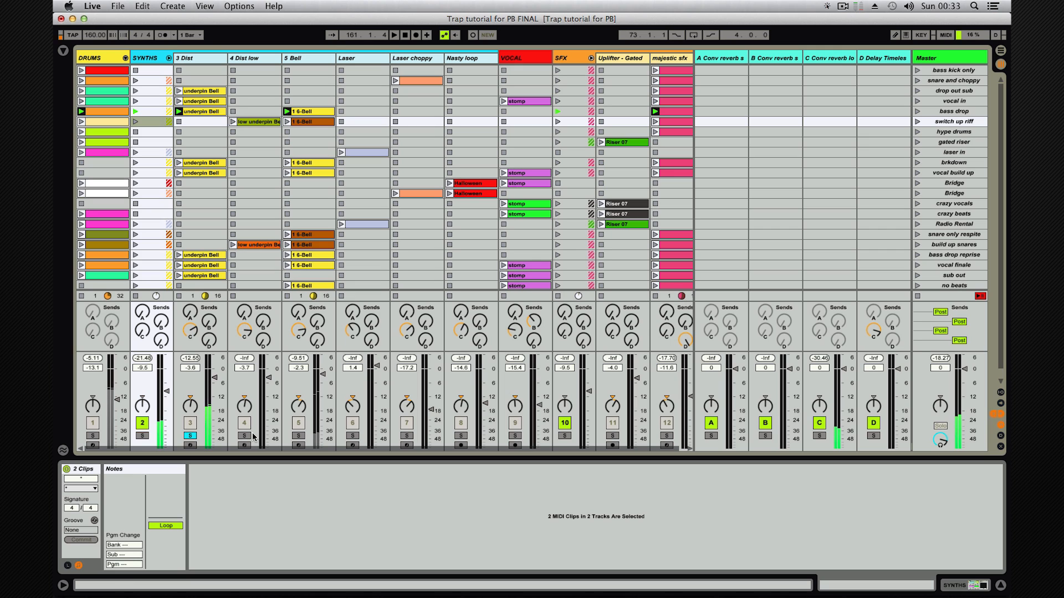
key(space)
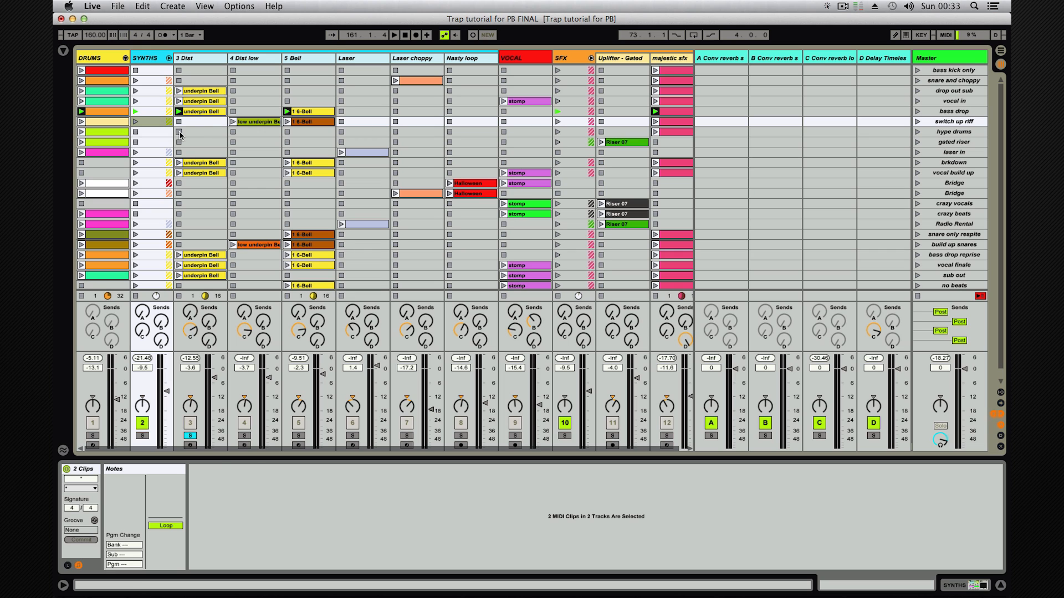
Step: Examine the note pattern of the 3 Dist "bass drop" clip in an enlarged note editor, then shrink the editor again
click(197, 111)
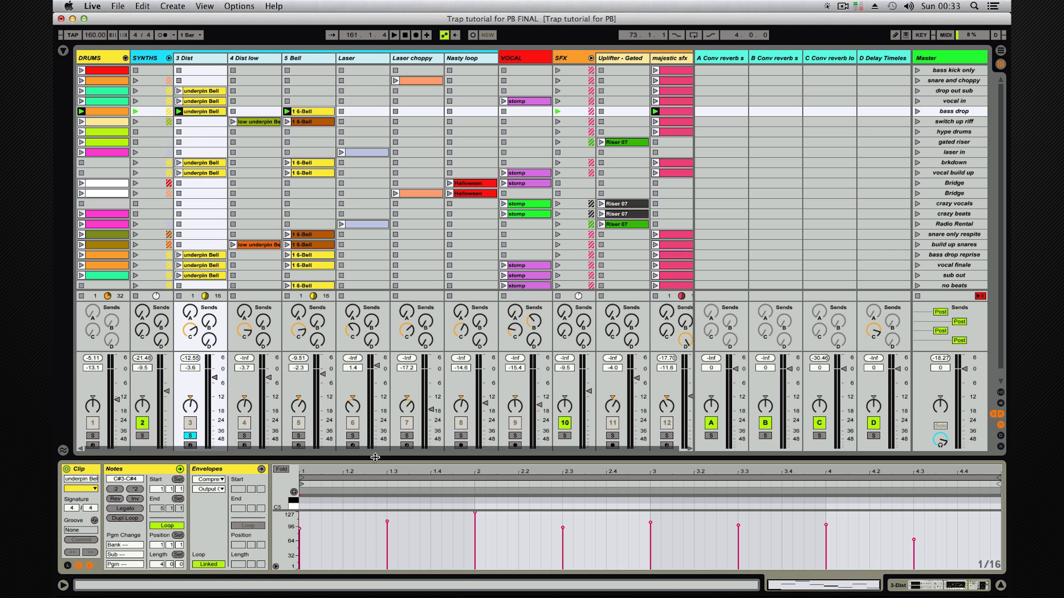
drag(376, 458, 375, 189)
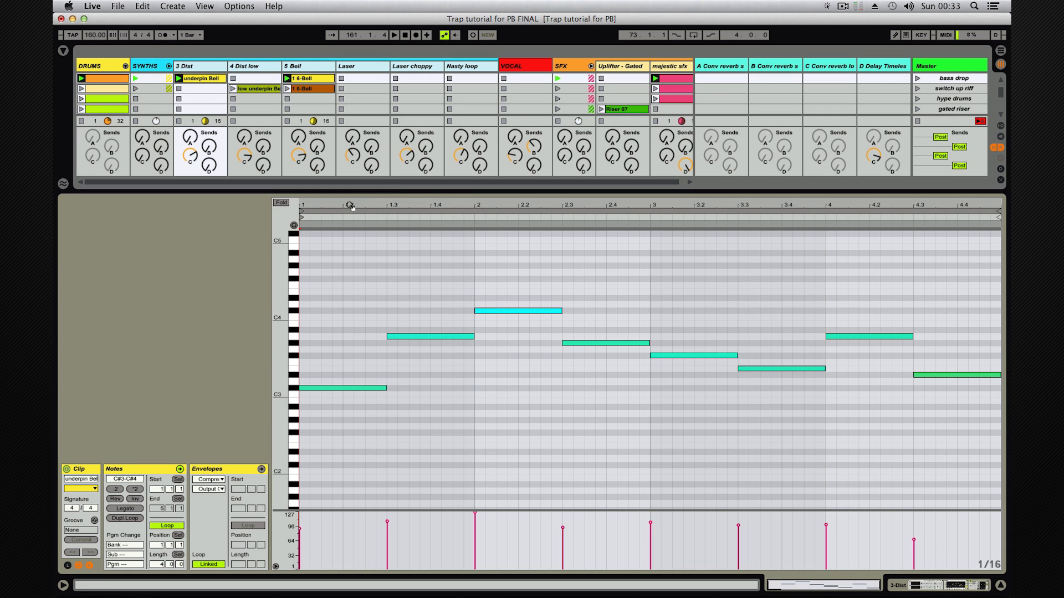
drag(347, 192, 318, 520)
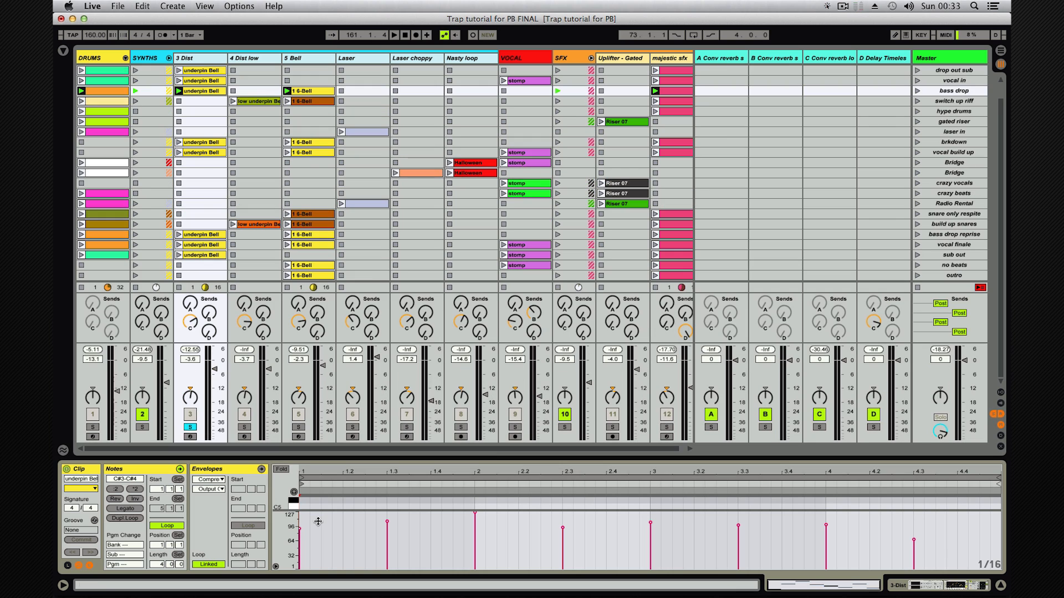
Step: Show the devices of the 3 Dist track and examine the Dist sampler's Filter/Global settings and volume envelope
click(920, 592)
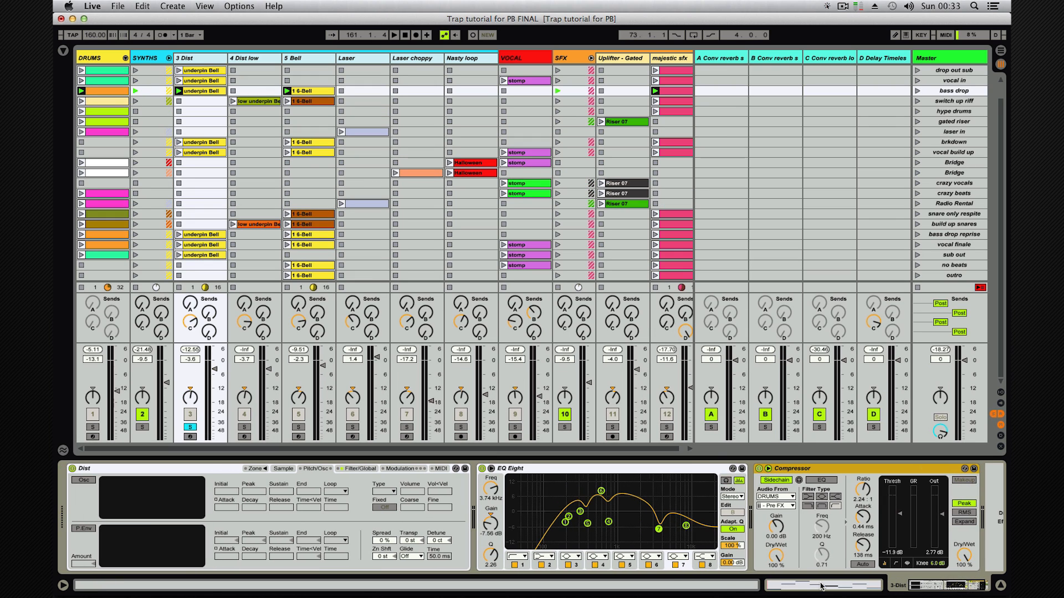
click(102, 475)
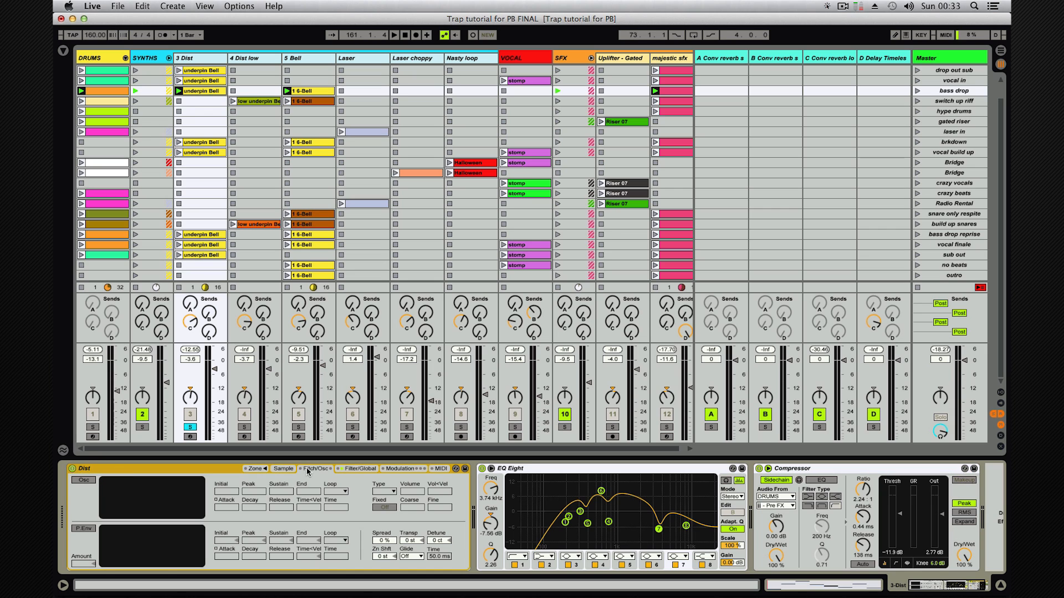
click(286, 469)
click(363, 469)
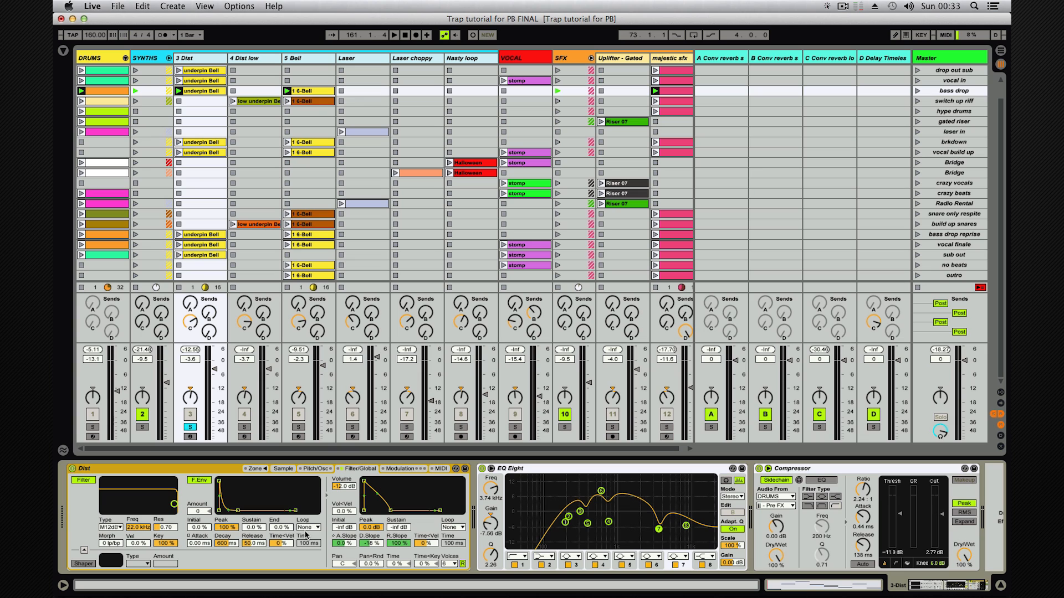
click(350, 537)
click(357, 536)
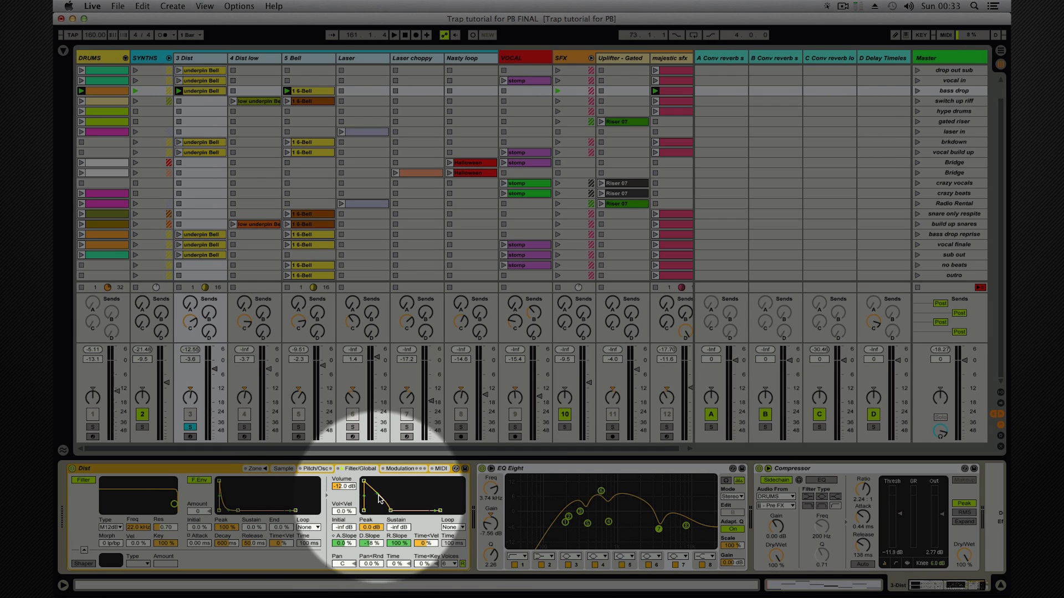
Step: Adjust the decay slope of the Dist sampler's volume envelope and switch the envelope display back to its time values
drag(370, 544, 370, 527)
click(333, 536)
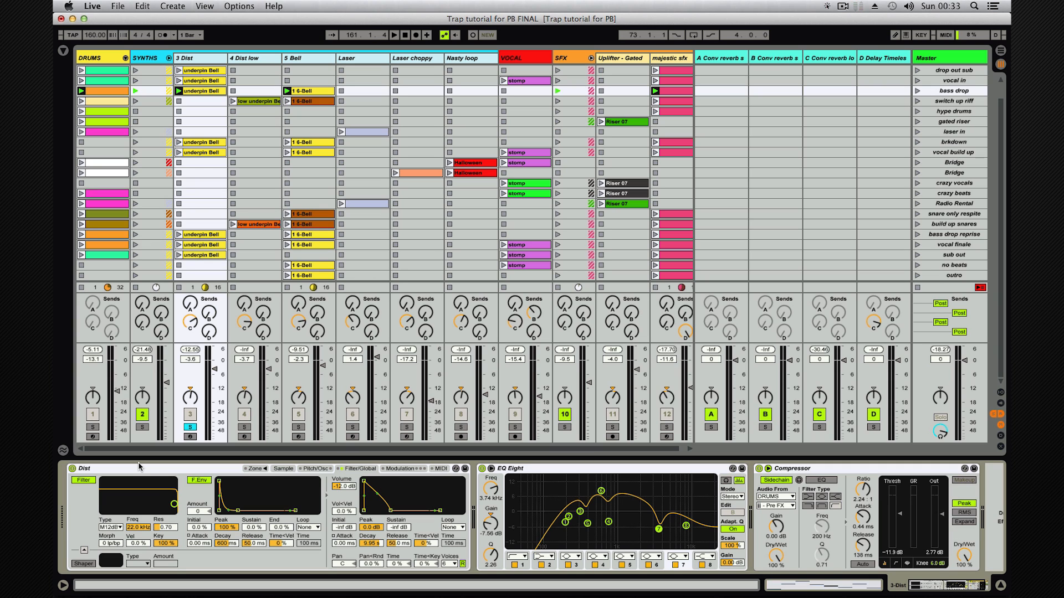
Step: Solo the majestic sfx track, launch its "bass drop" clip, and take 3 Dist out of solo to audition the effect alone
click(666, 427)
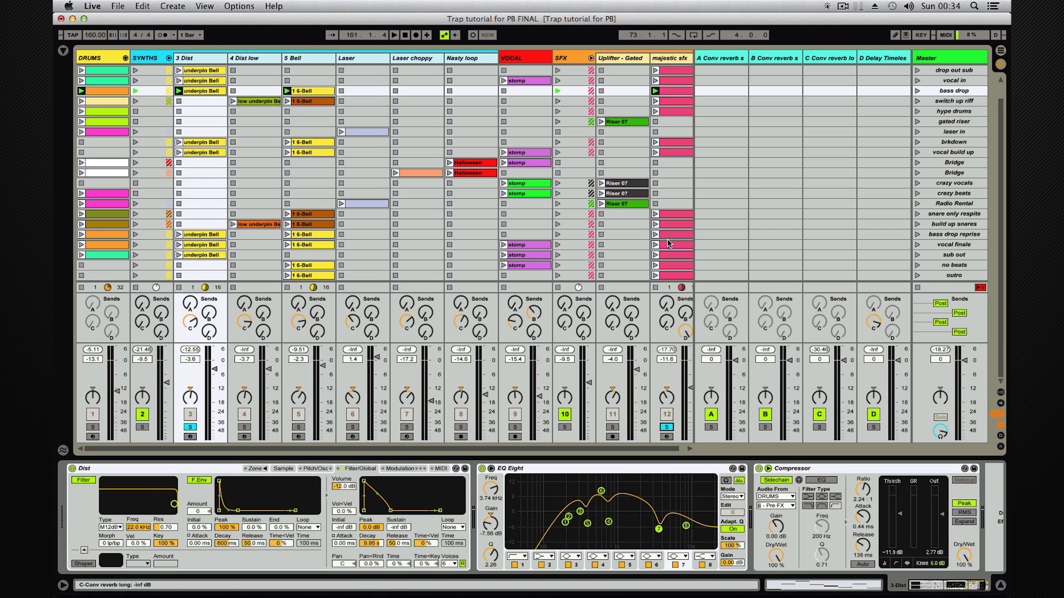
click(656, 92)
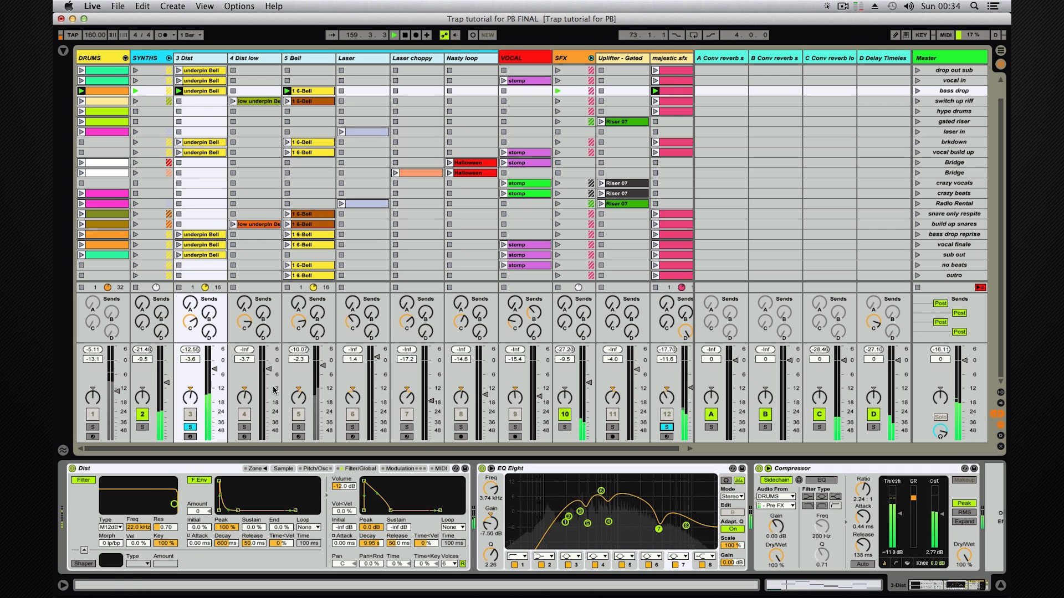
key(space)
click(190, 427)
key(space)
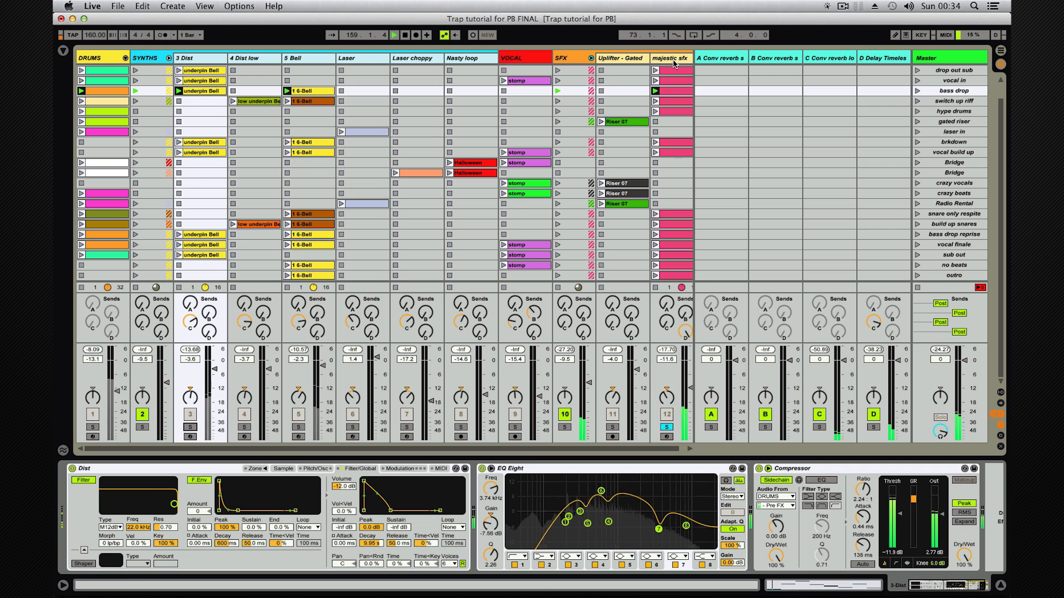
Step: Open the majestic sfx track's Kontakt 5 instrument, look at the available source modes for Horns 005, and close its window
click(671, 59)
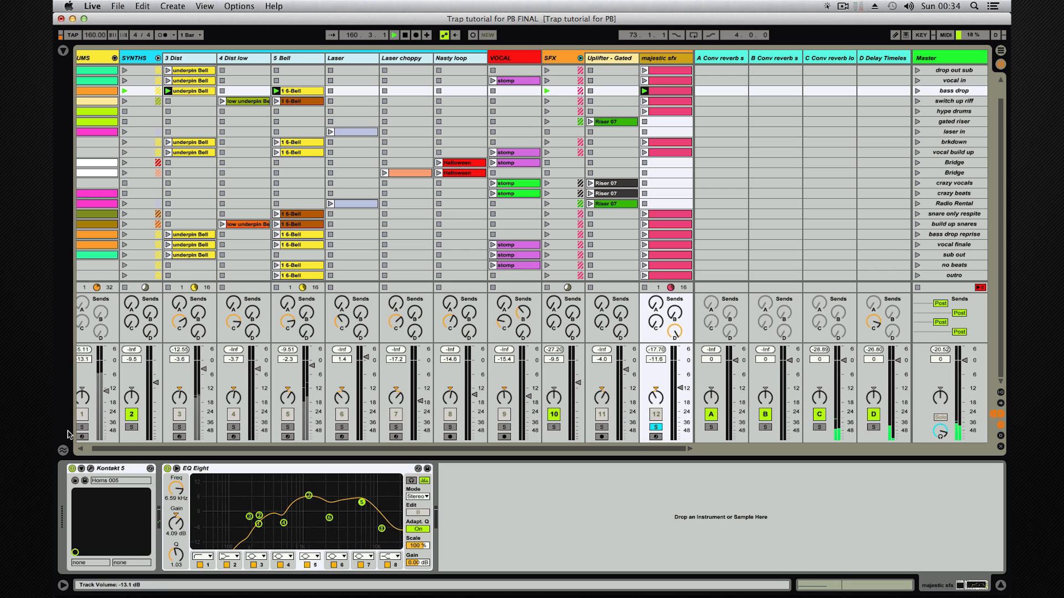
click(91, 468)
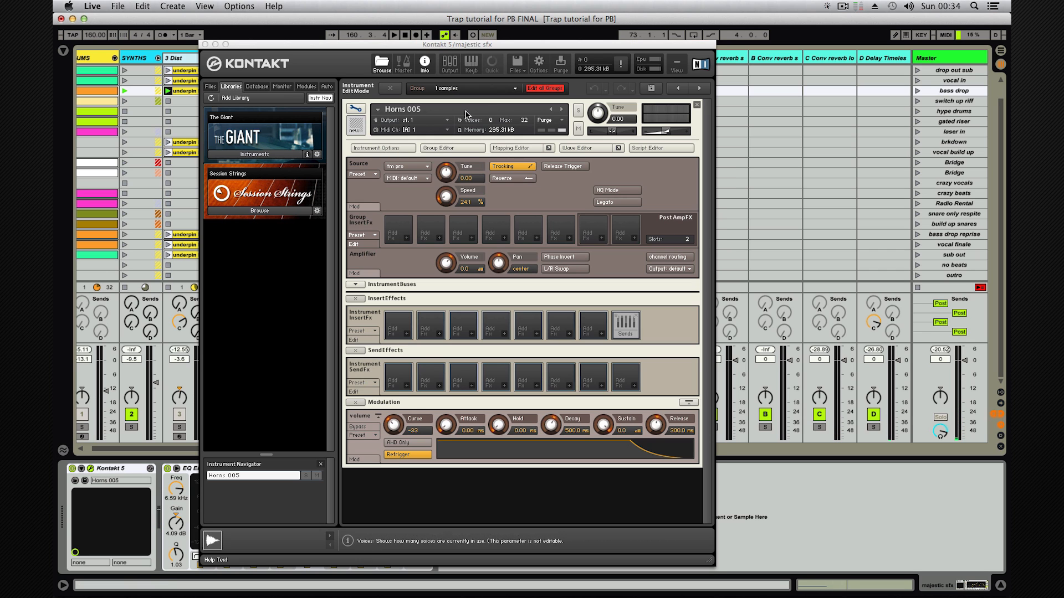
click(407, 166)
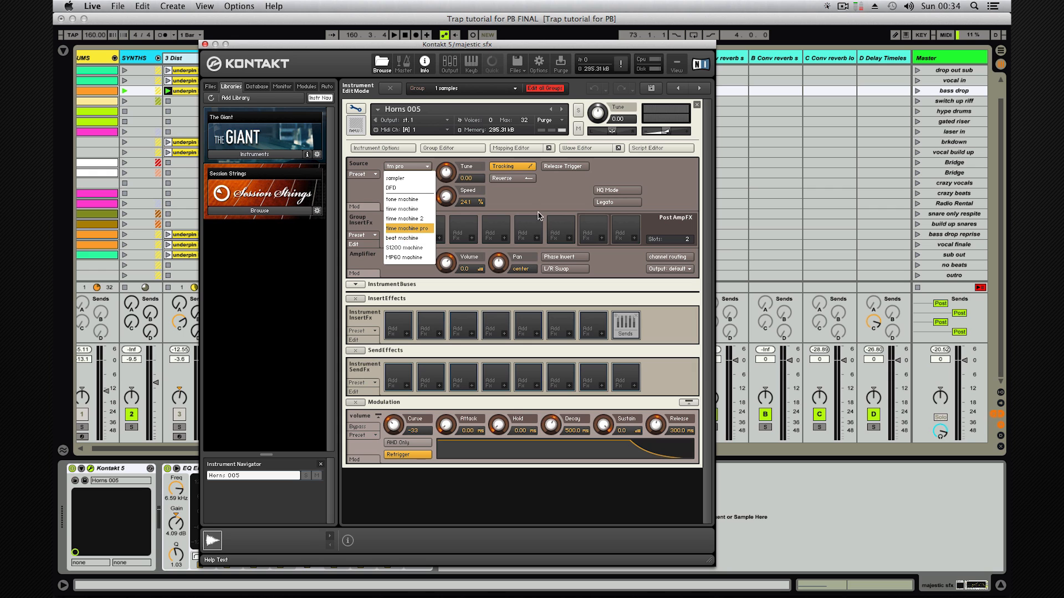
click(576, 181)
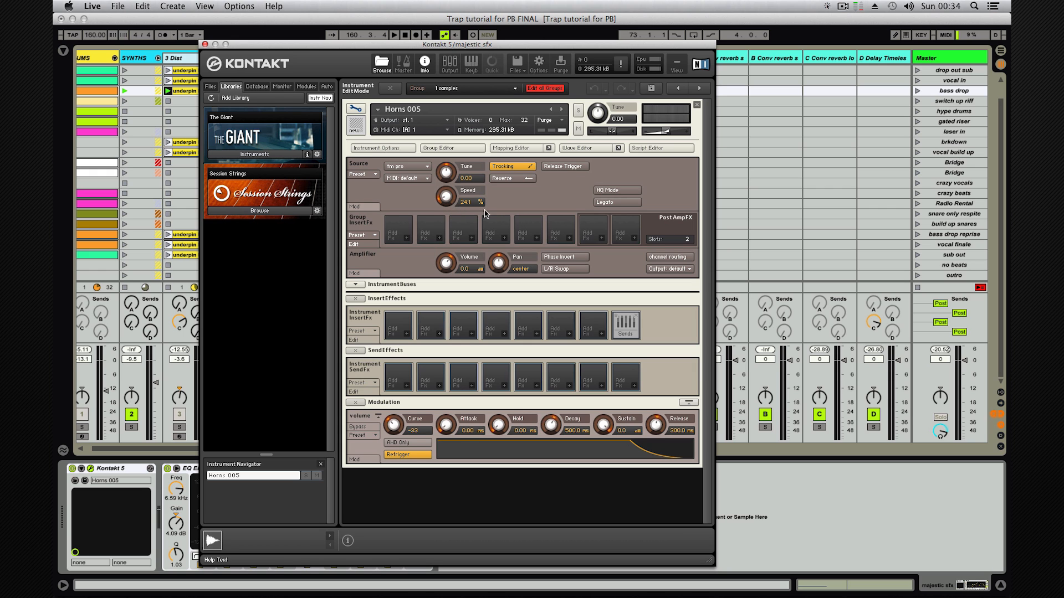
click(204, 45)
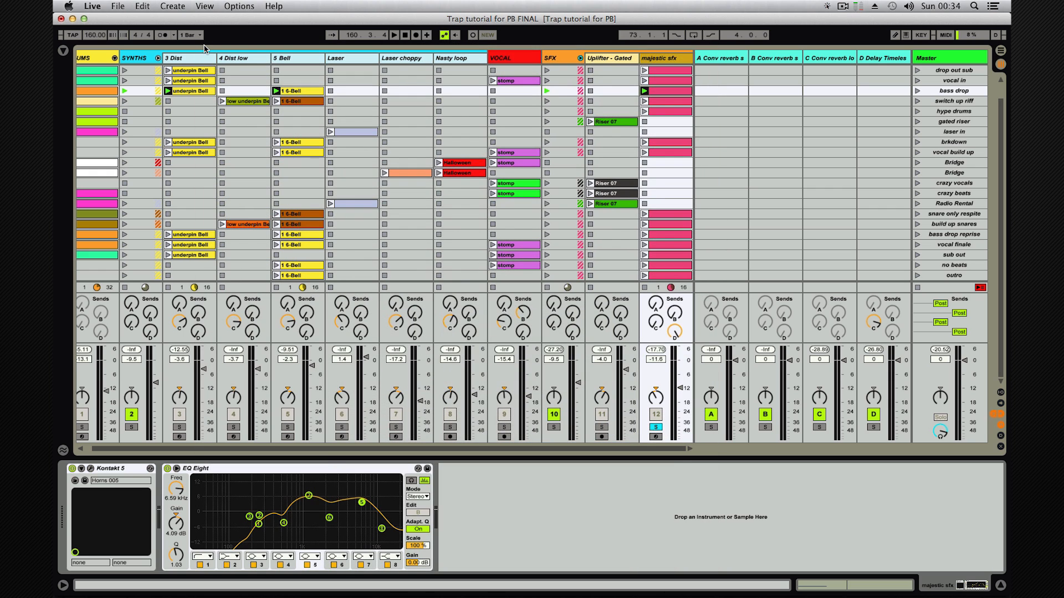
Step: Look through the device chains of the Uplifter - Gated, Nasty loop, Laser choppy, SYNTHS, 5 Bell and Laser tracks
click(610, 60)
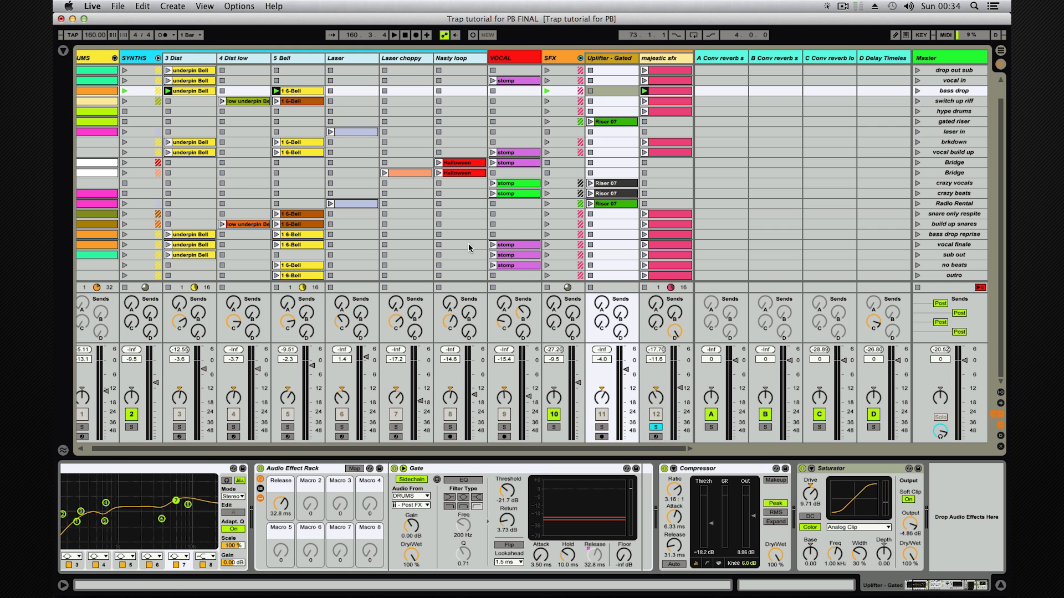
click(473, 63)
click(395, 63)
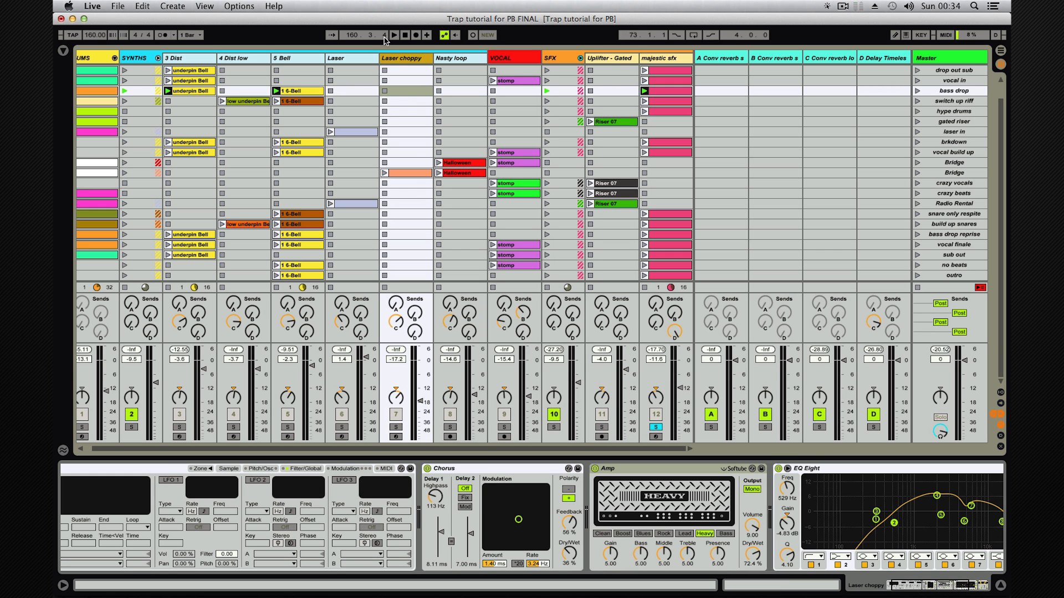
click(133, 63)
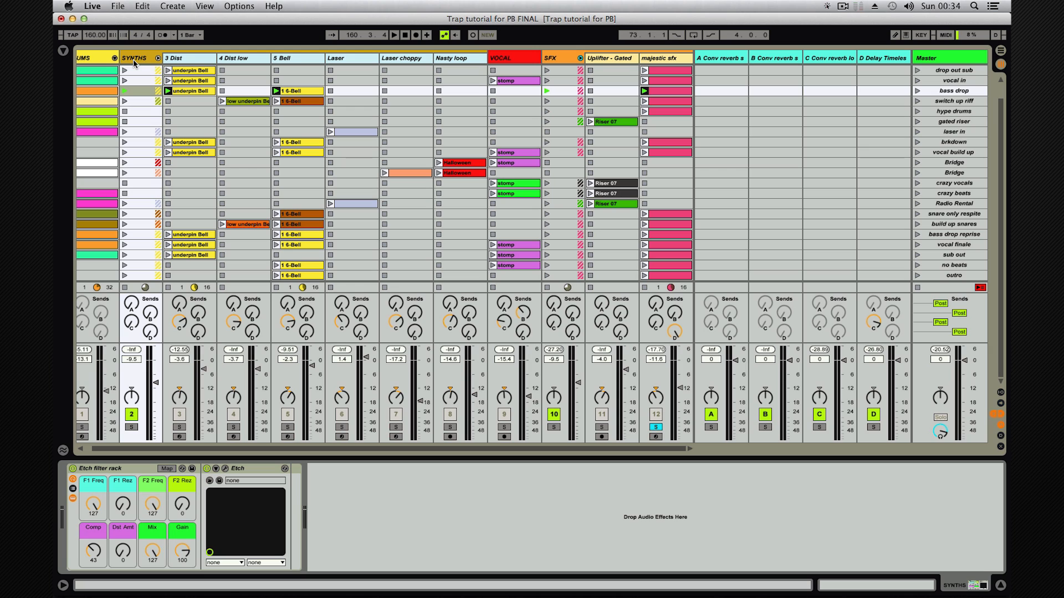
click(288, 58)
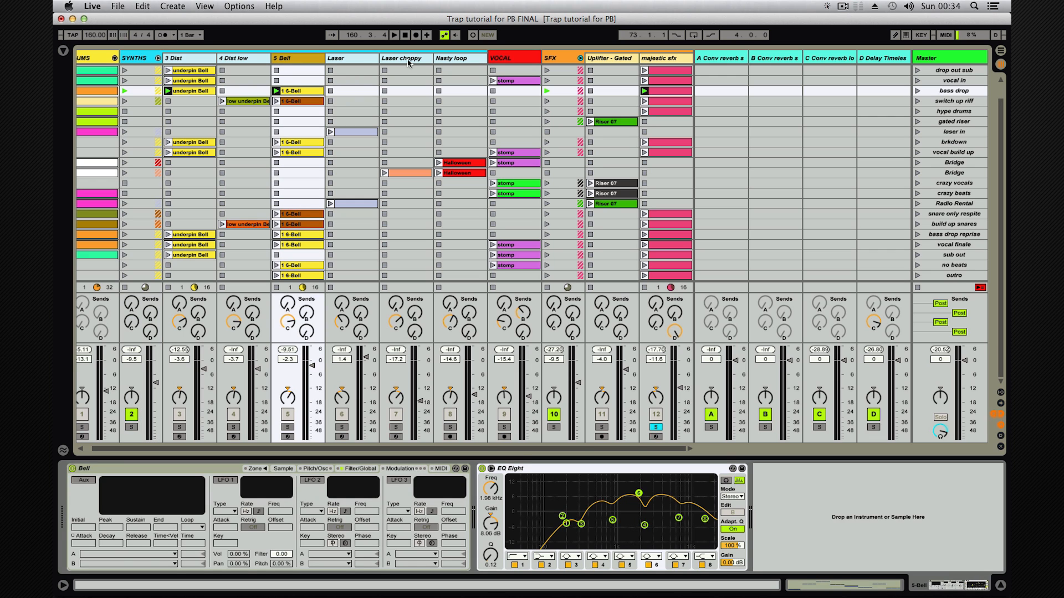
click(360, 61)
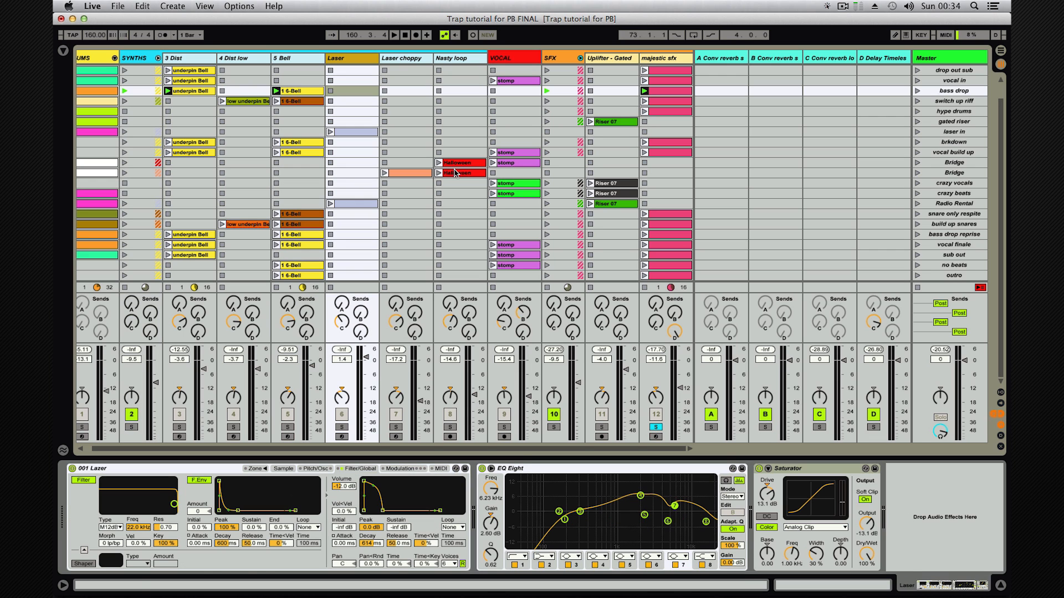
Step: Solo the Nasty loop track, audition and examine its "Halloween" clip in the first "Bridge" scene, and take it out of solo
click(451, 427)
click(460, 164)
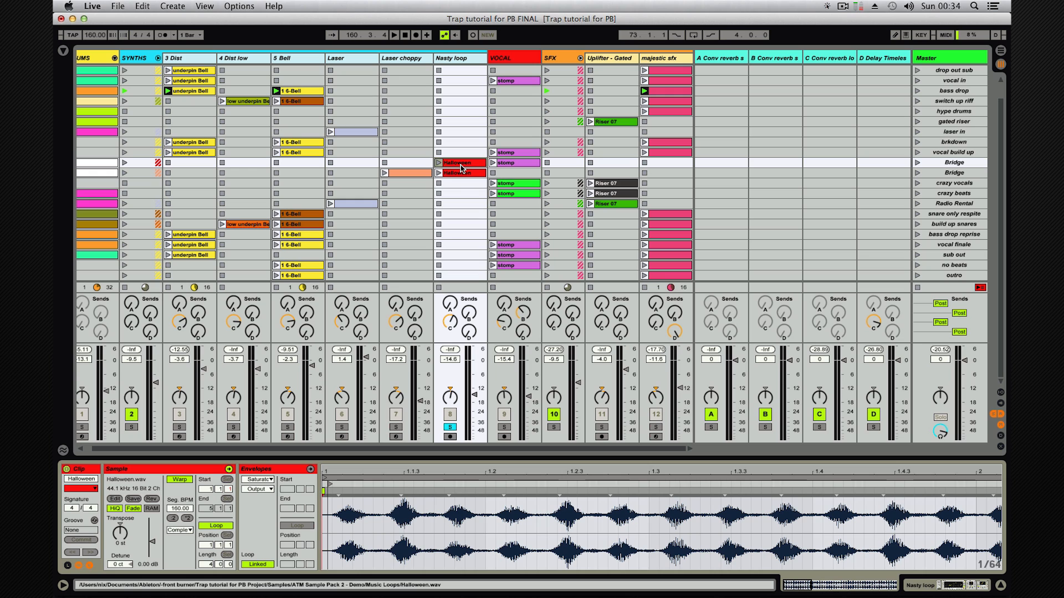
click(439, 162)
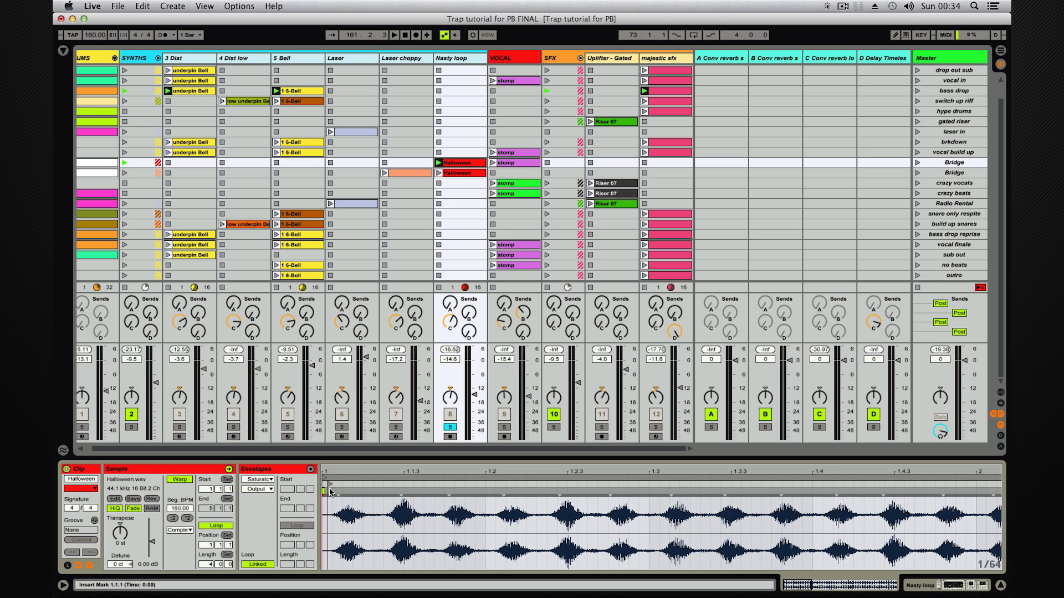
click(451, 427)
Step: Play the first "Bridge" scene with no track soloed, bring the DRUMS track fully into view, and stop playback
click(504, 427)
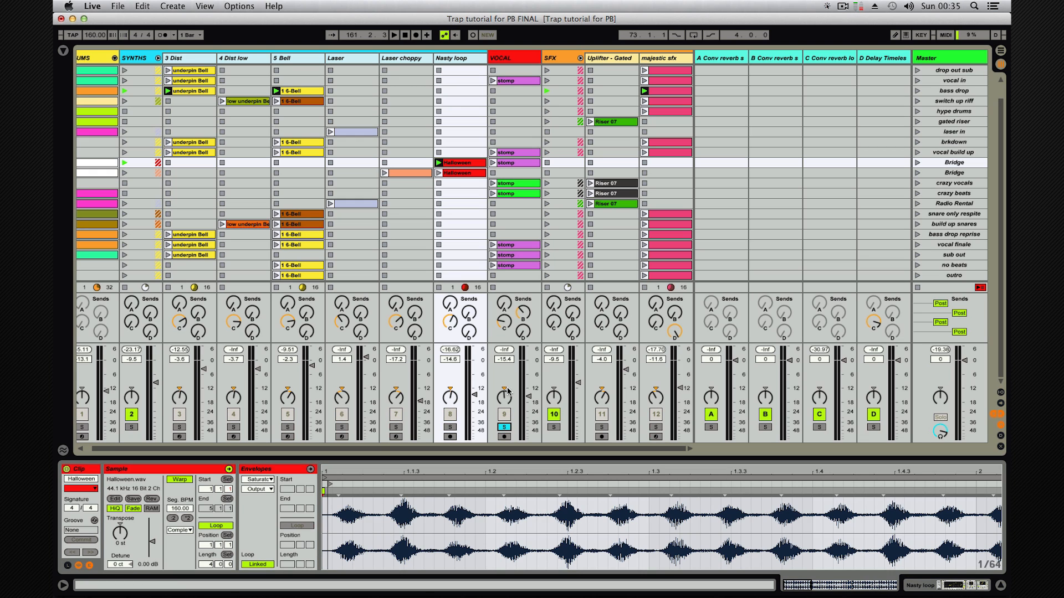
click(506, 428)
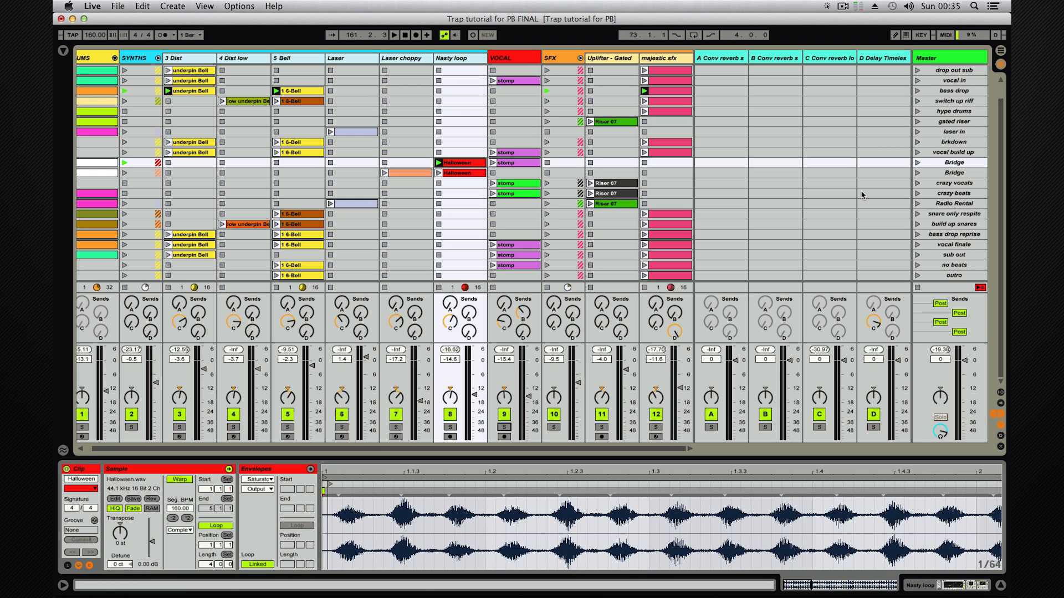
click(917, 162)
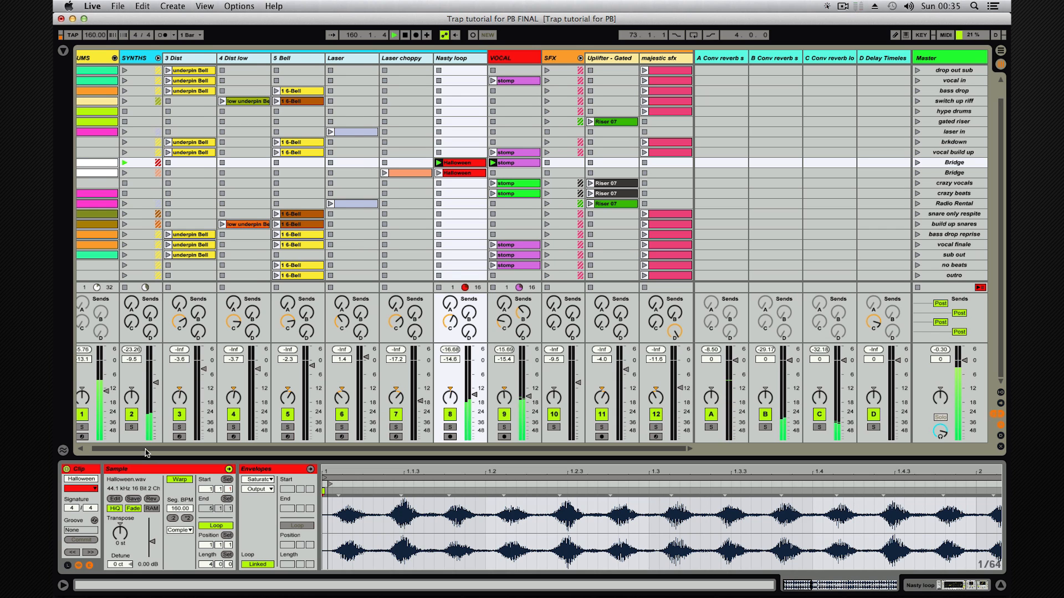
drag(146, 449, 56, 449)
key(space)
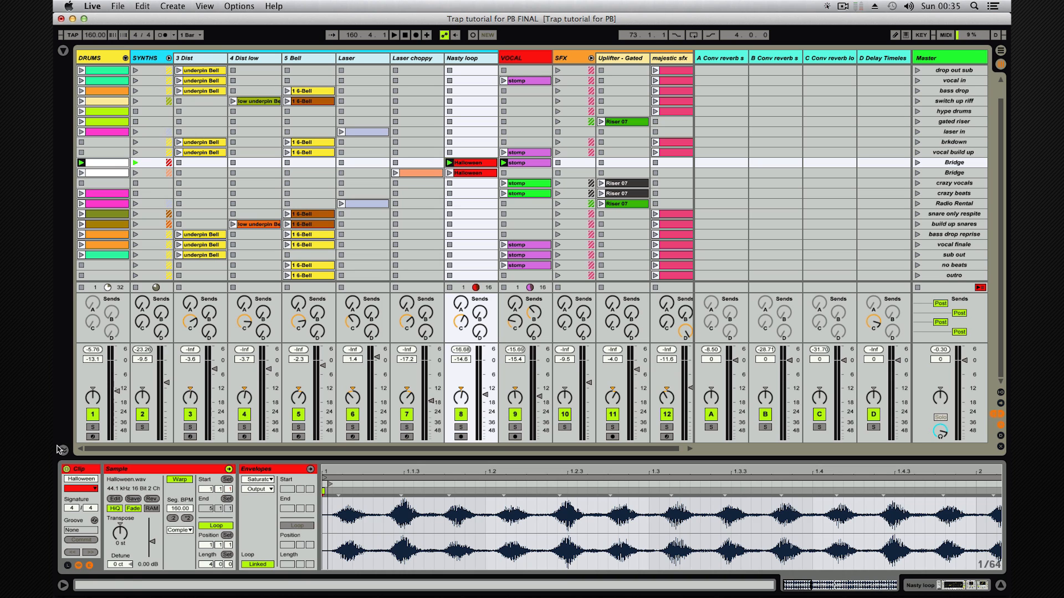
Step: Solo the Uplifter - Gated track and show its device chain with the sidechained Gate rack
click(613, 428)
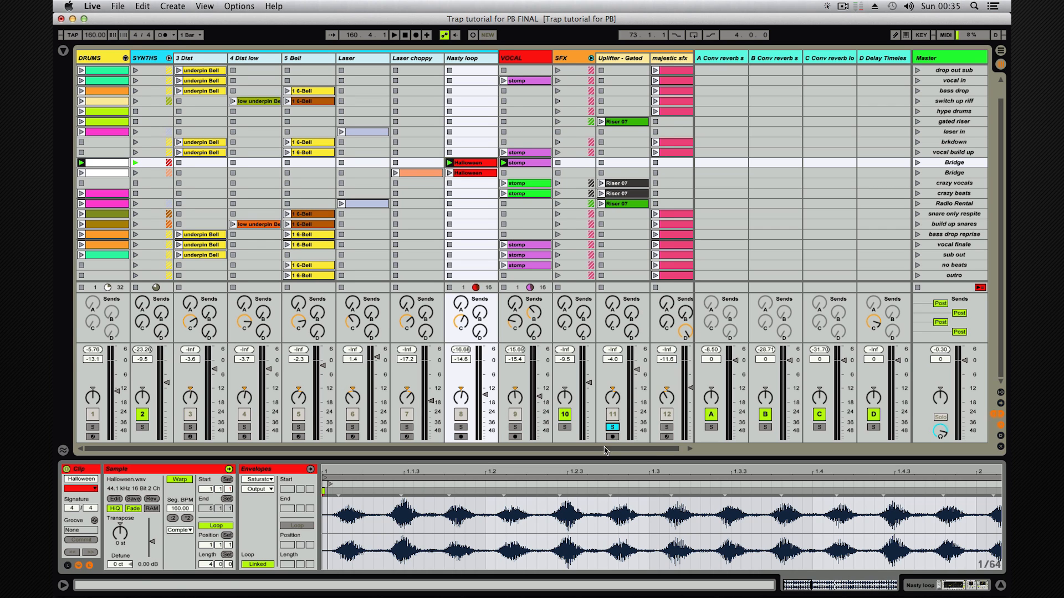
drag(603, 448, 662, 450)
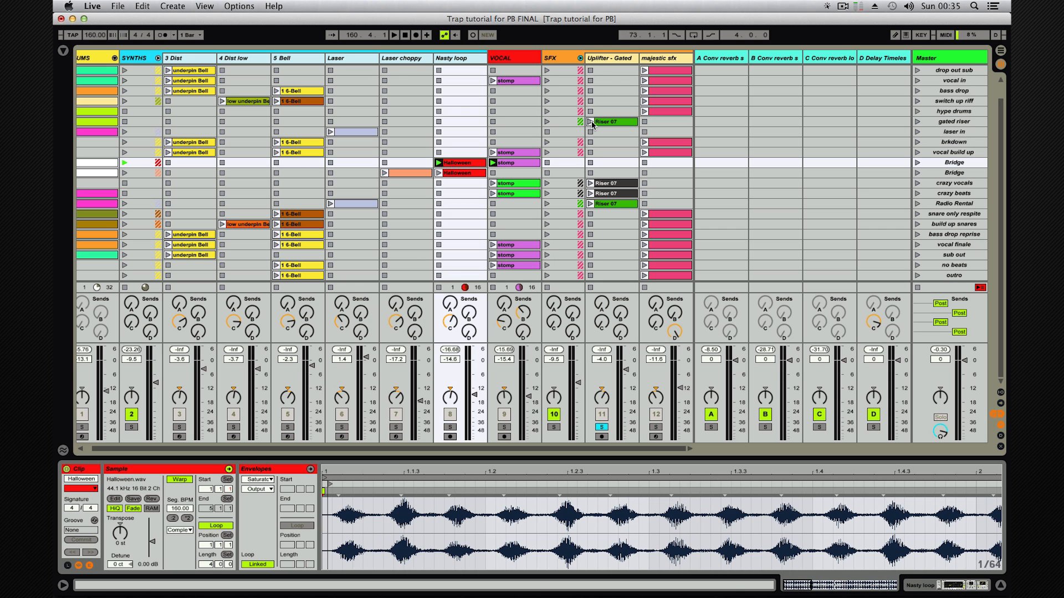
click(610, 60)
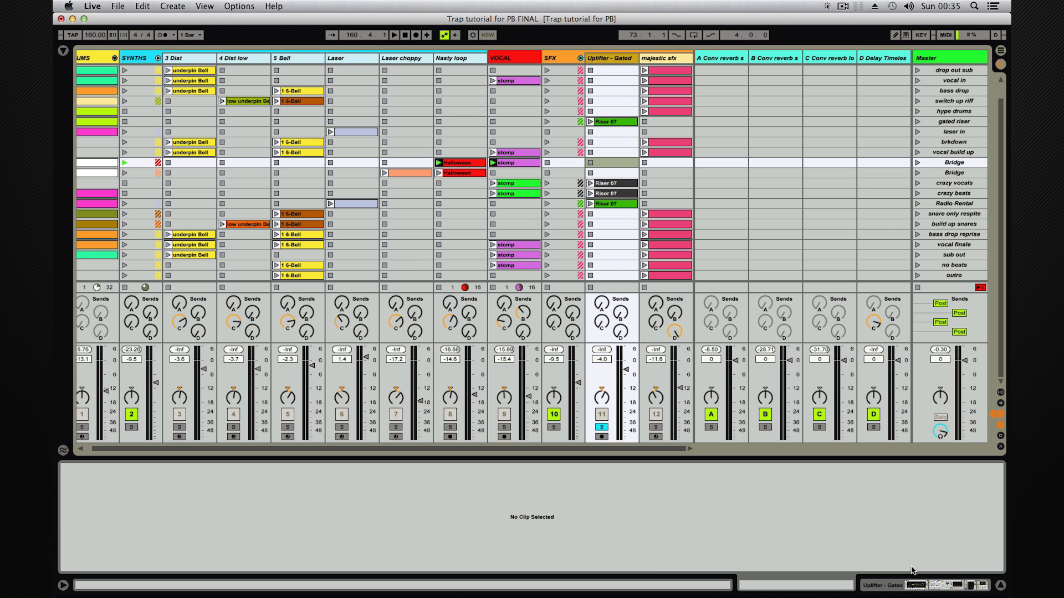
click(904, 587)
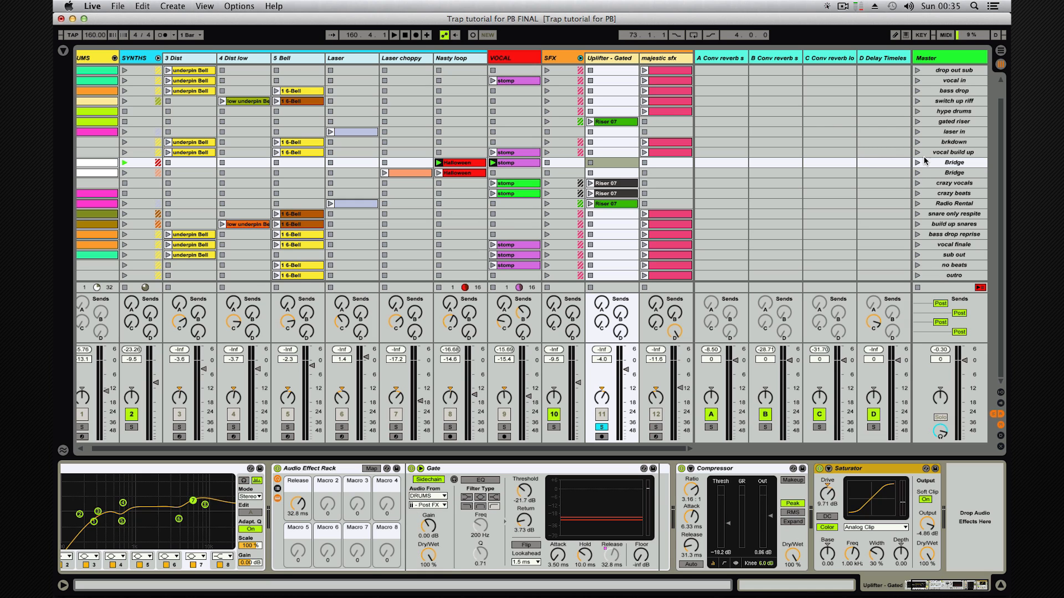
Step: Audition the "gated riser" scene with Uplifter - Gated soloed and again with all tracks heard, stopping playback at the end
click(917, 122)
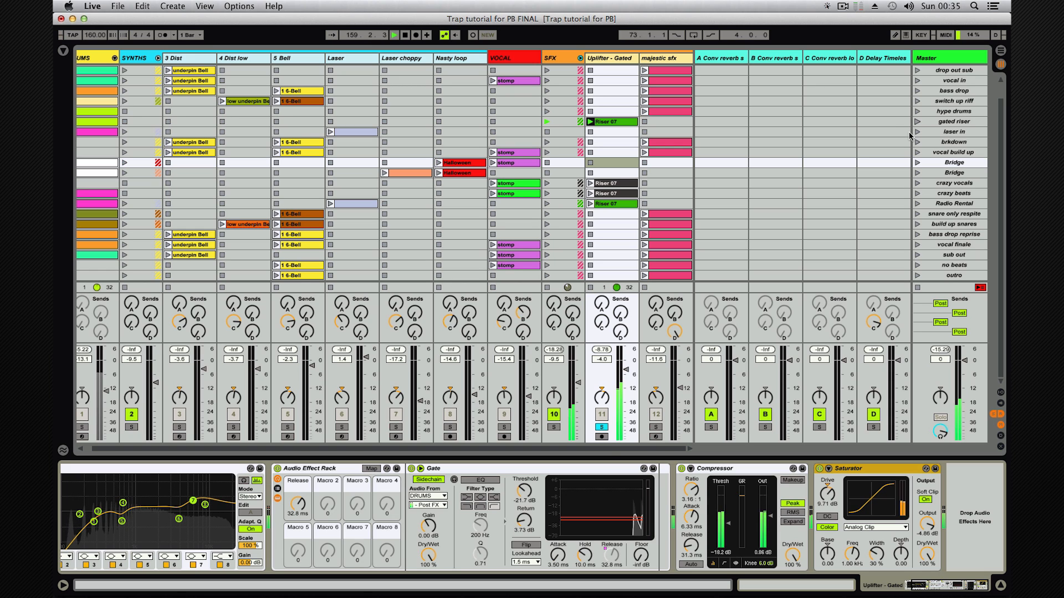
click(603, 428)
key(space)
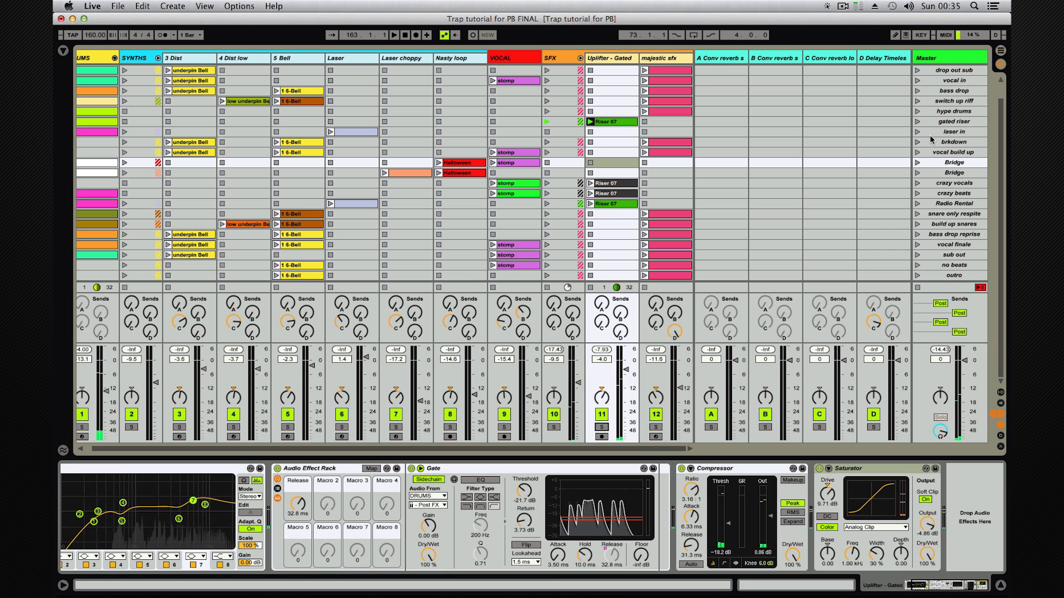
click(917, 122)
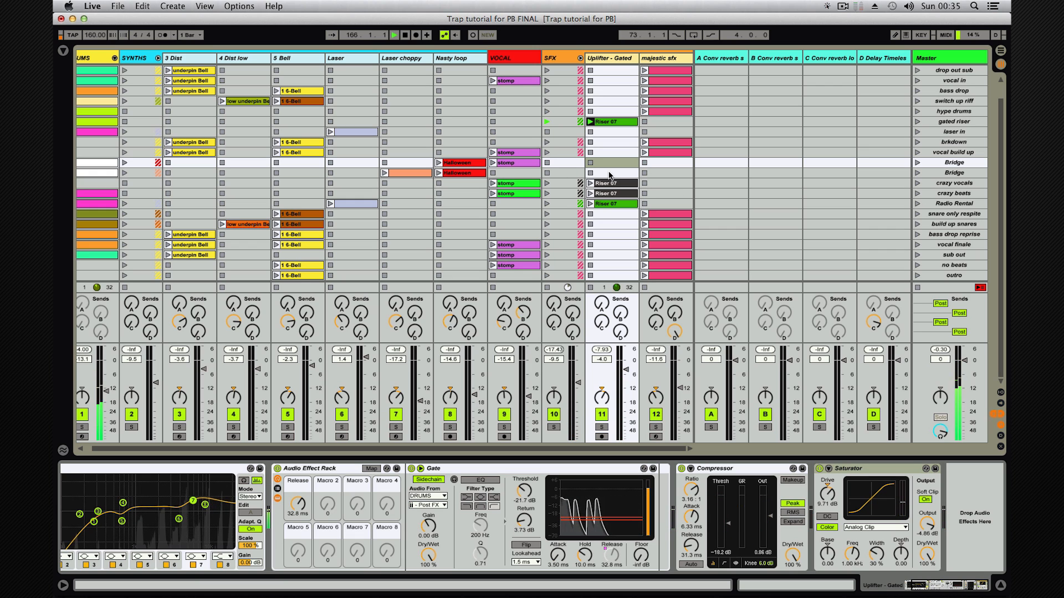
key(space)
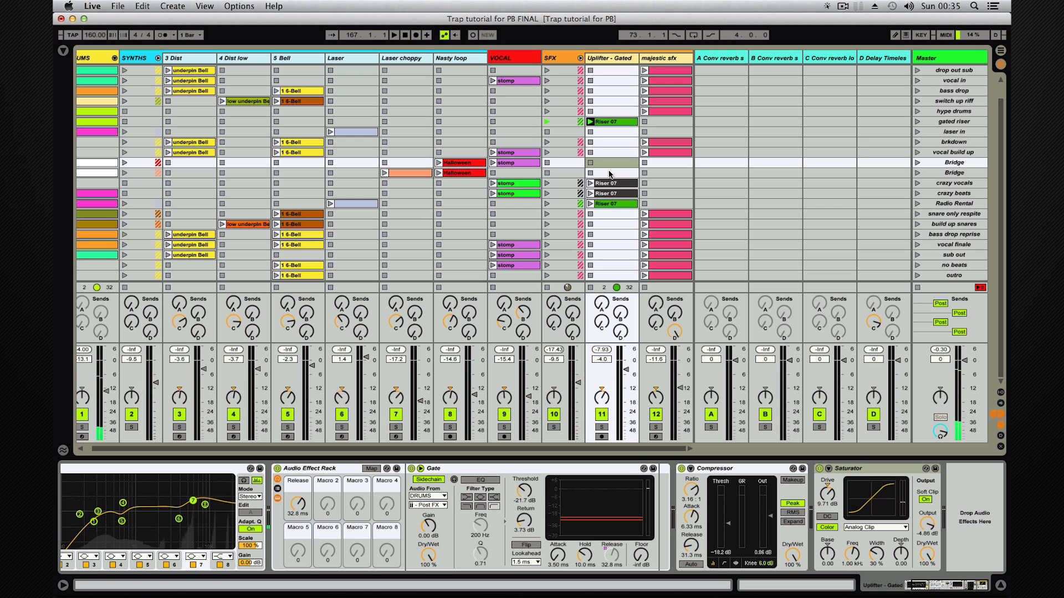
Step: Select the "crazy vocals" scene, show the VOCAL track's devices, and look at the slicing command for its "Bridge" stomp clip
click(954, 184)
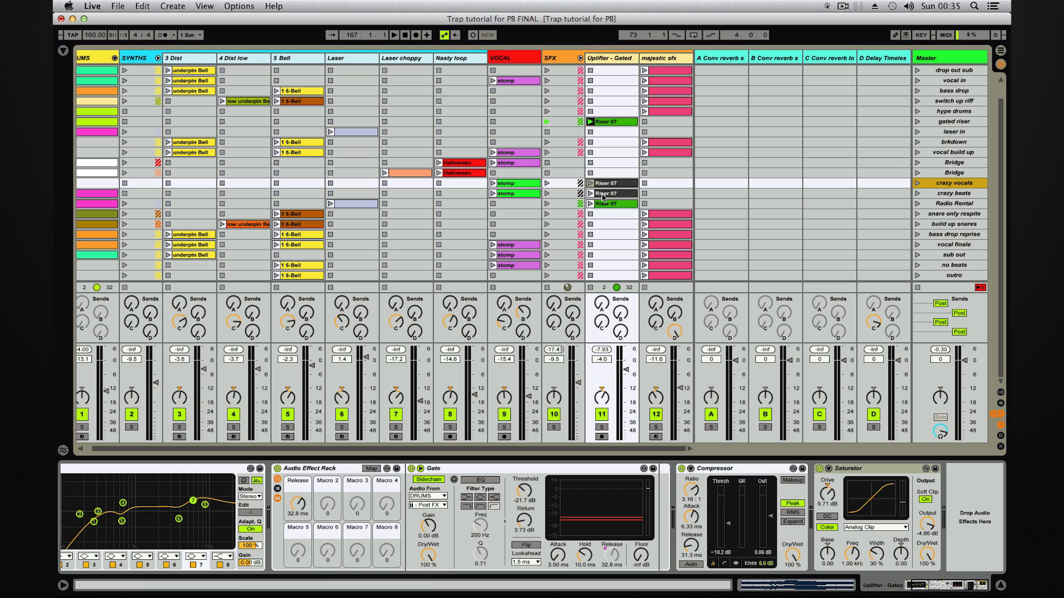
click(517, 59)
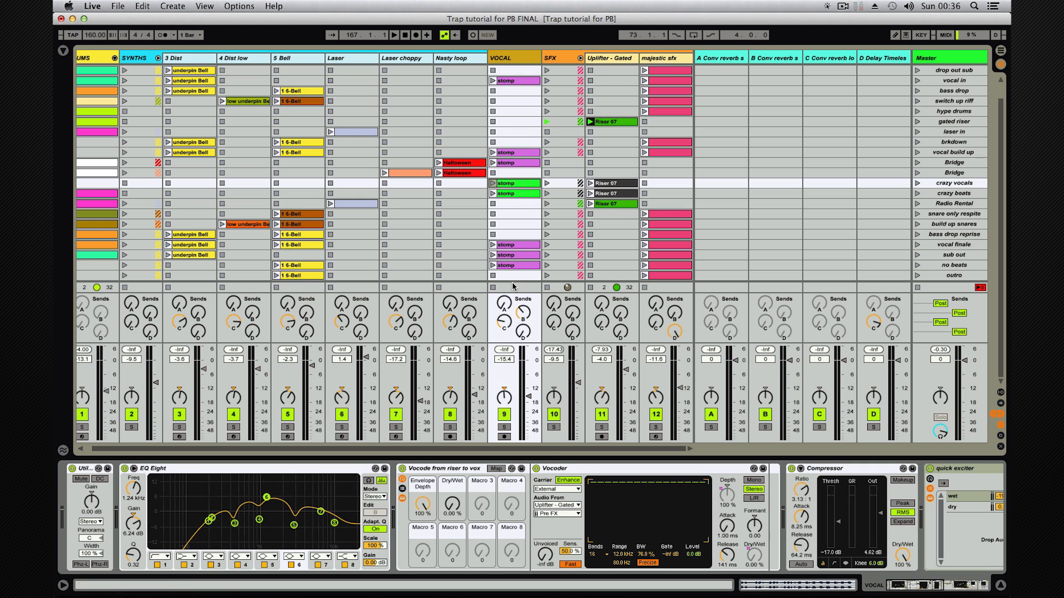
right_click(504, 163)
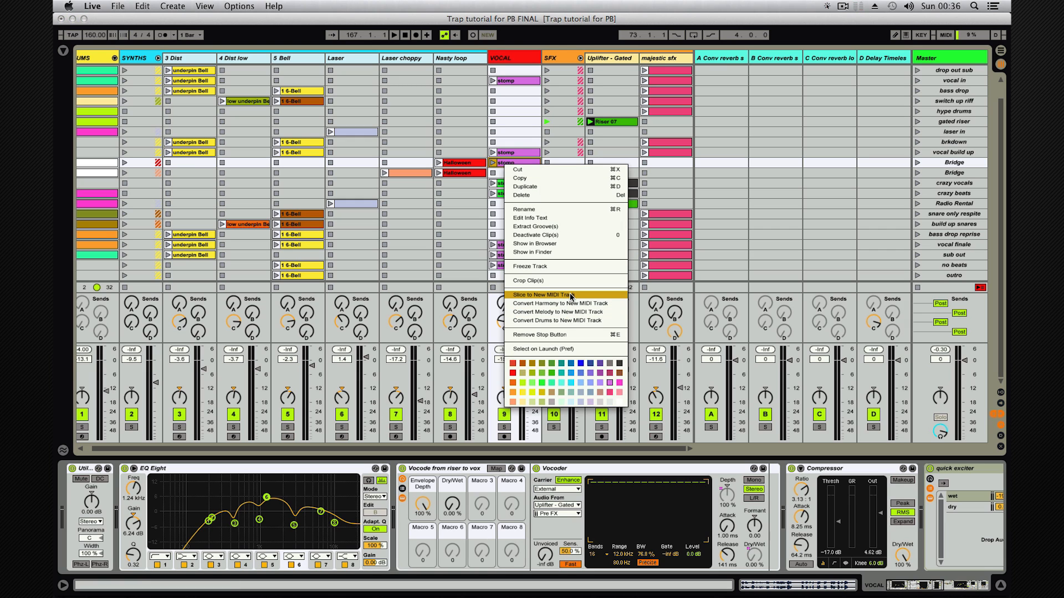
click(518, 62)
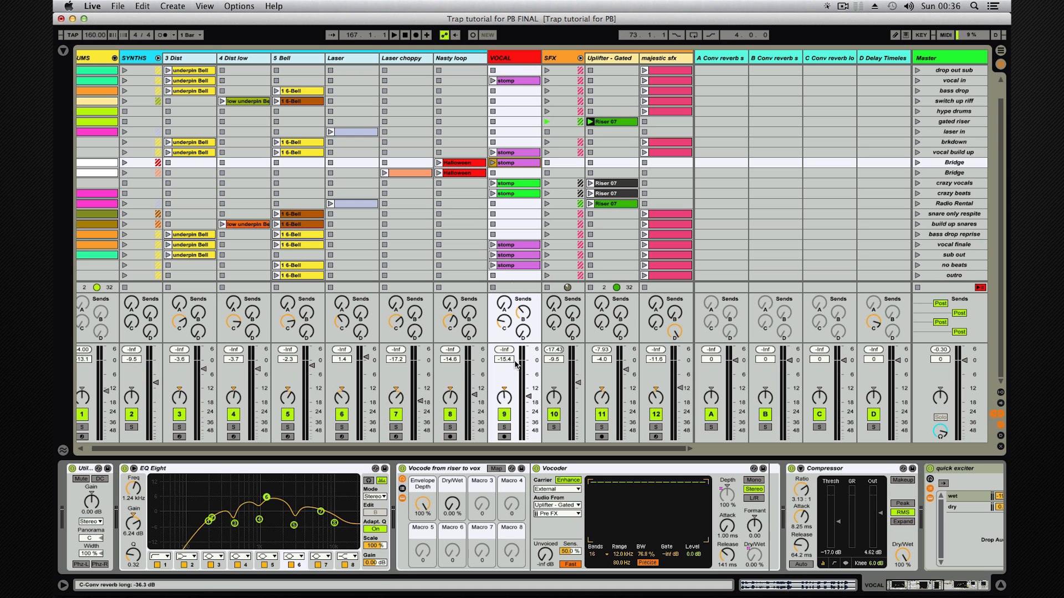
Step: Solo the VOCAL track, audition the "crazy vocals" scene through its vocoder, stop playback, and take the track out of solo
click(503, 428)
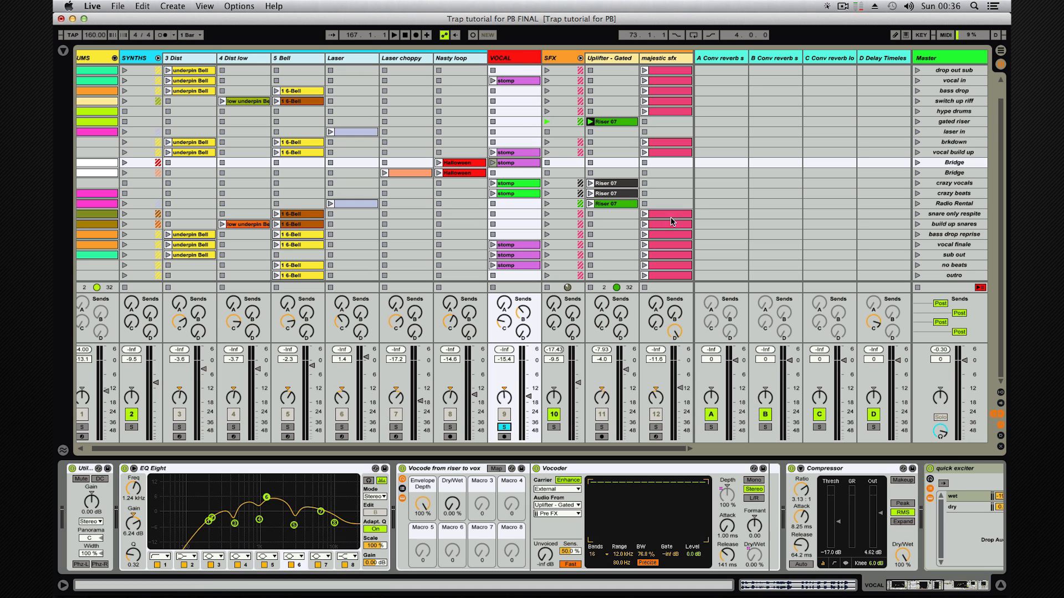
click(918, 186)
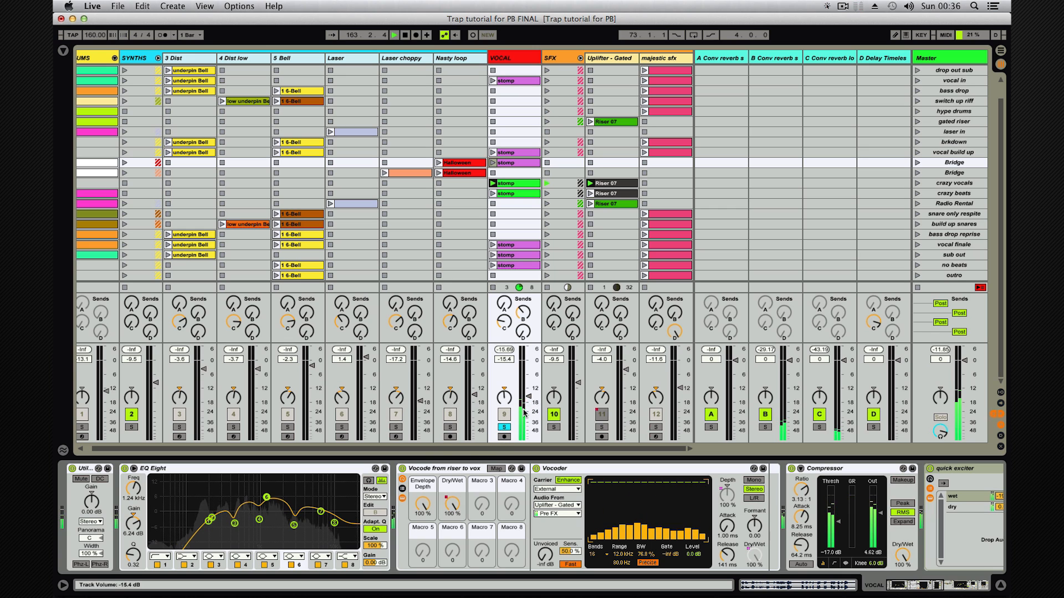
key(space)
click(504, 427)
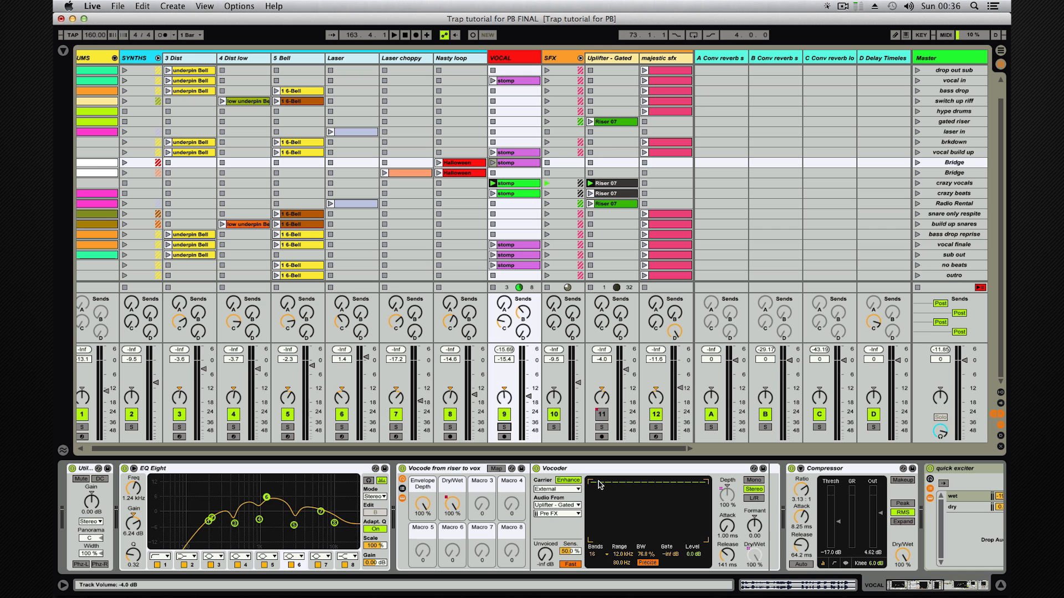
Step: Select the DRUMS clip in the "bass kick only" scene and step through the DRUMS slots down to the "laser in" scene
scroll(413, 451, left, 2)
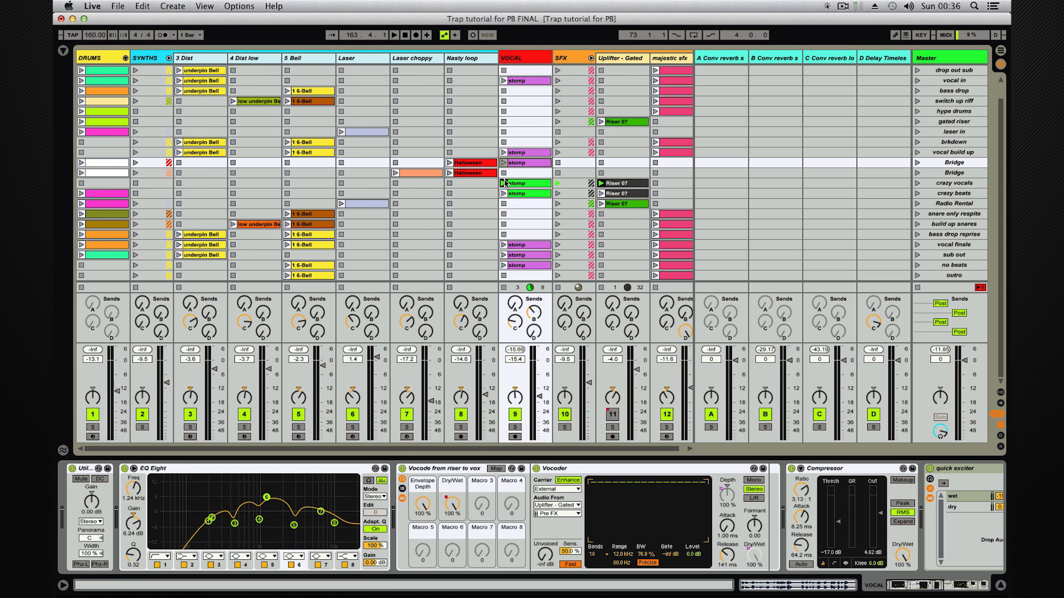
key(Tab)
key(Tab)
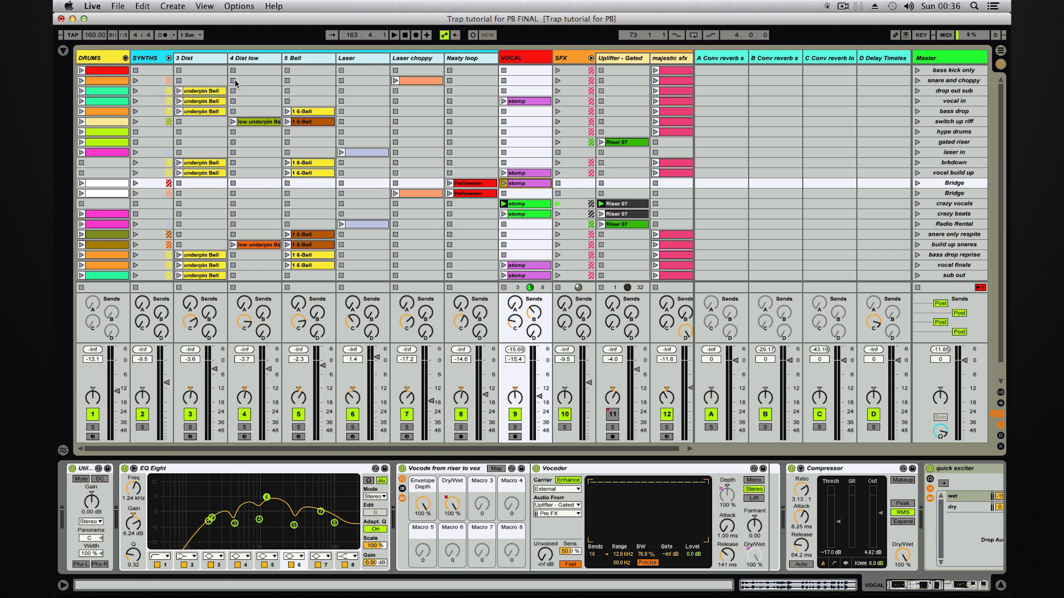
click(111, 71)
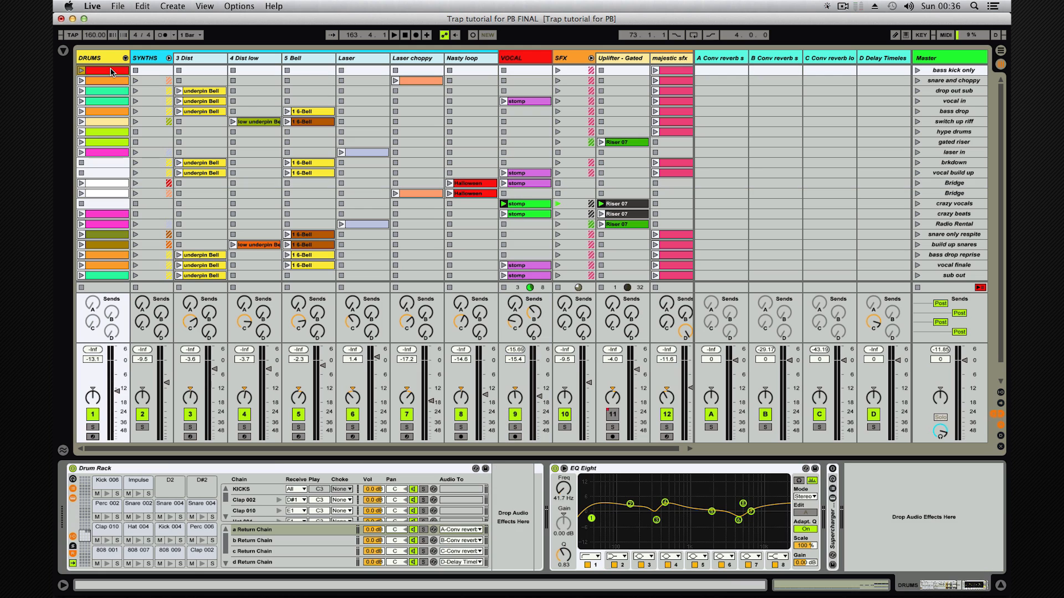
key(Down)
key(Down)
key(Down)
key(Down)
key(Down)
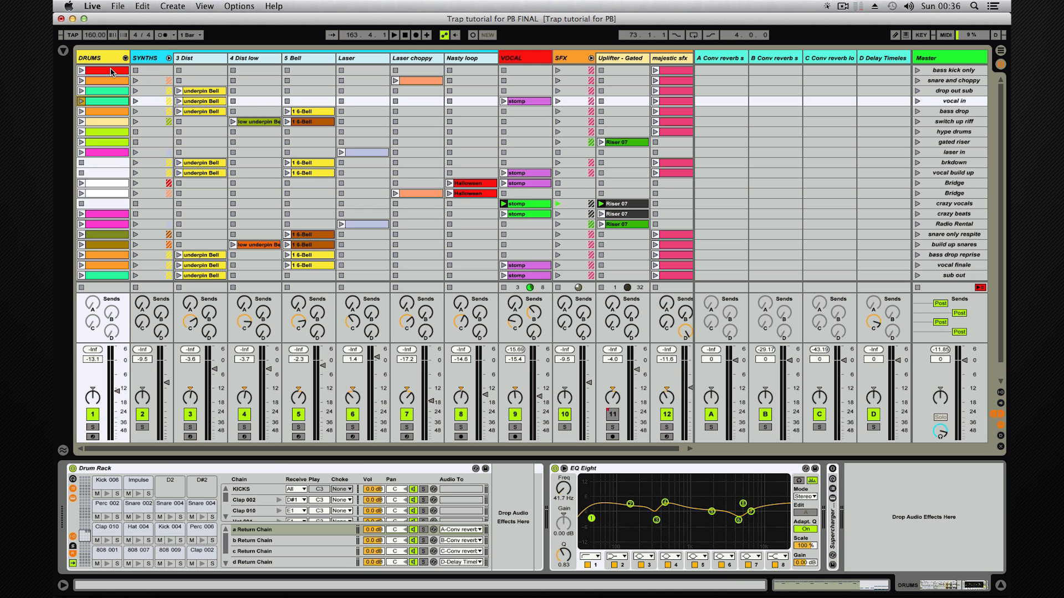
key(Up)
key(Up)
key(Up)
key(Up)
key(Down)
key(Down)
key(Down)
key(Down)
key(Down)
key(Down)
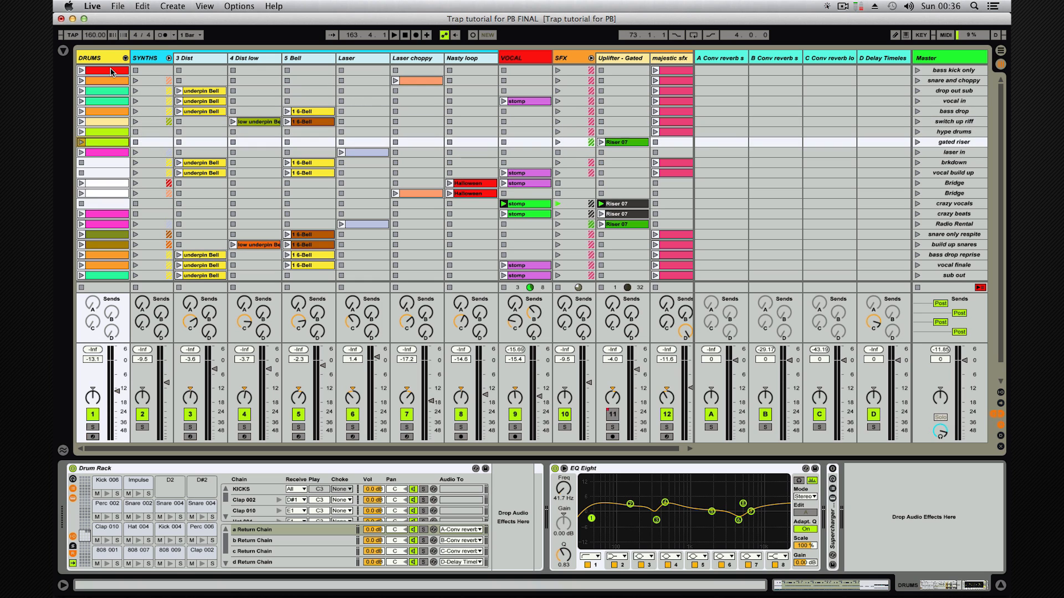
key(Down)
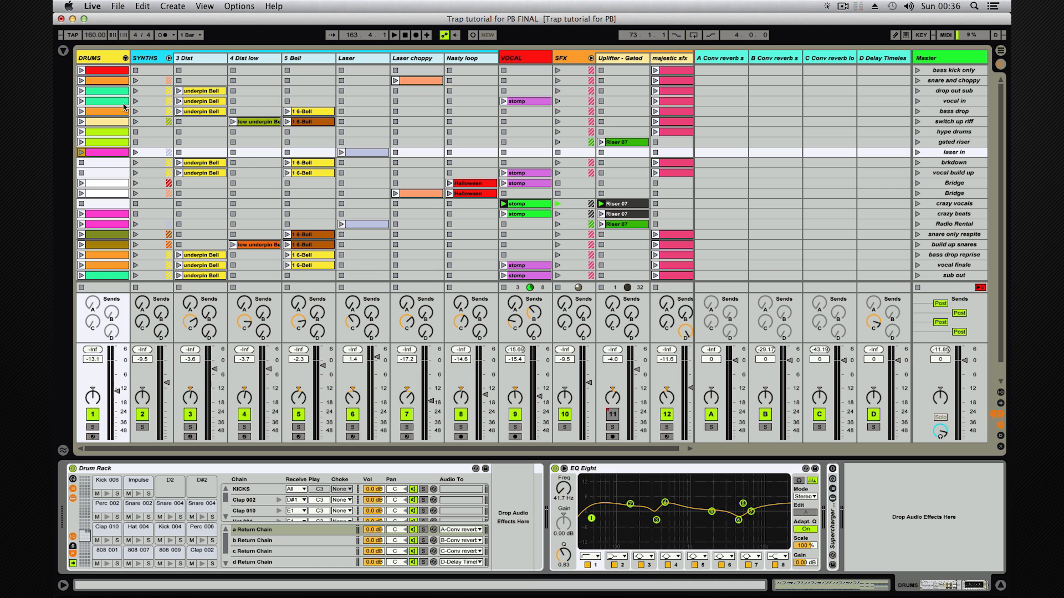
Step: Hide the return tracks in Session View and return all tracks to the Arrangement's playback
key(alt+super+r)
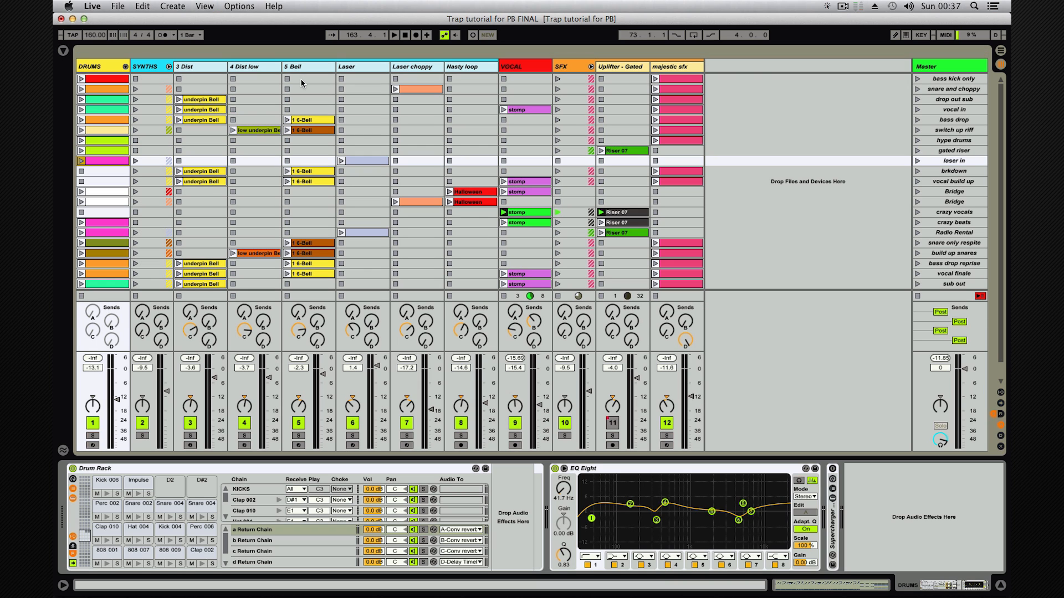
key(Tab)
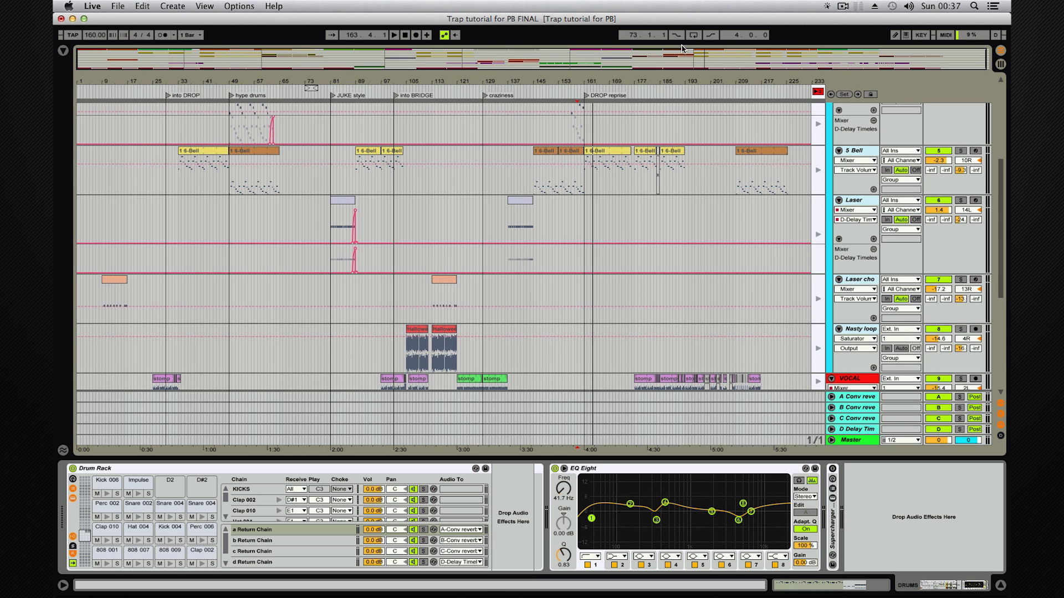
click(817, 93)
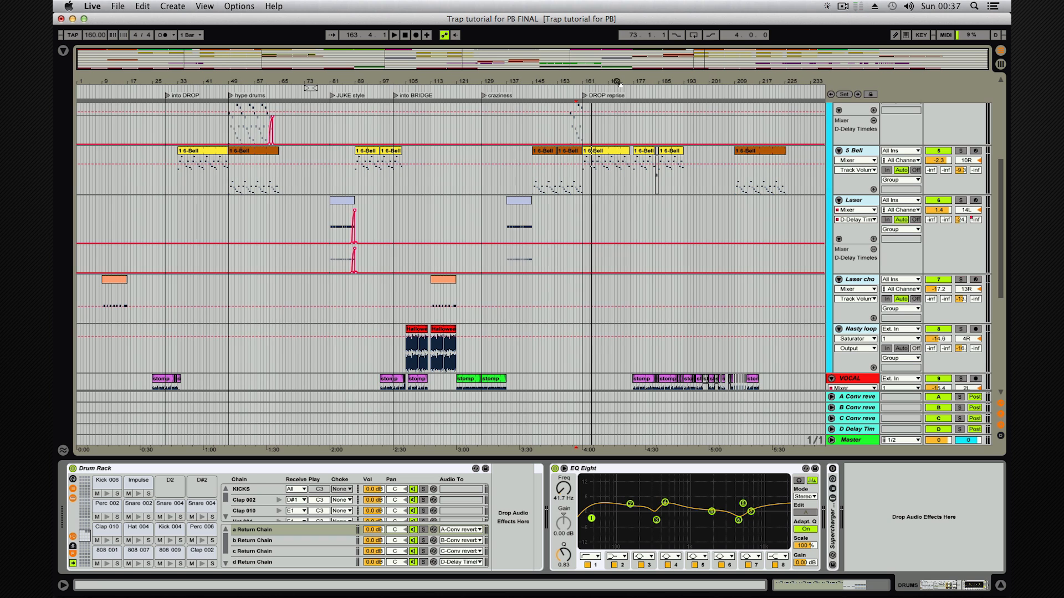
Step: Examine the arrangement's clips and automation from the DRUMS track down to the VOCAL track
scroll(511, 358, up, 5)
scroll(510, 358, up, 3)
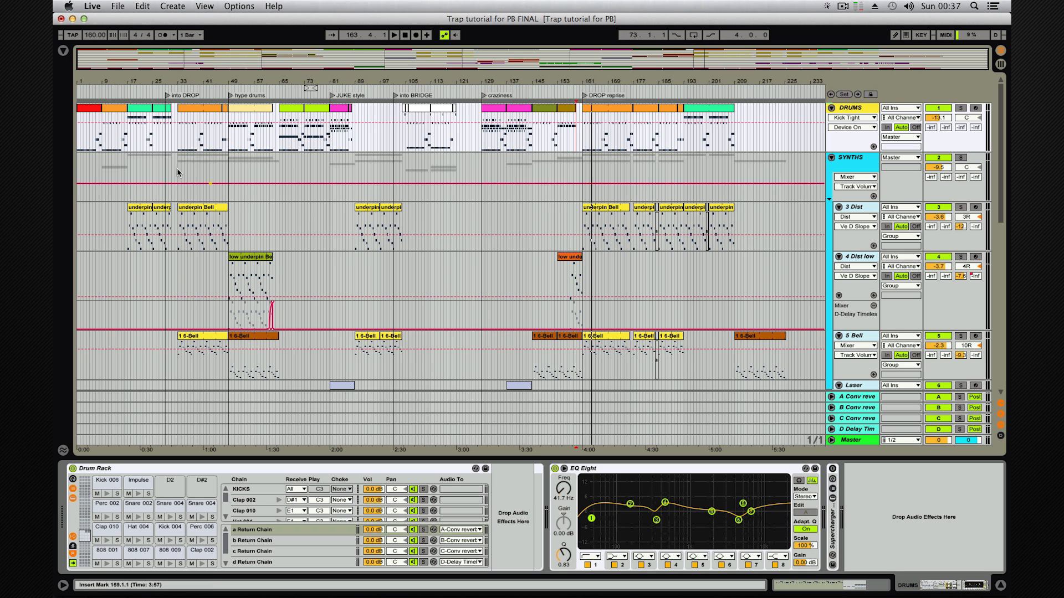
scroll(313, 313, down, 3)
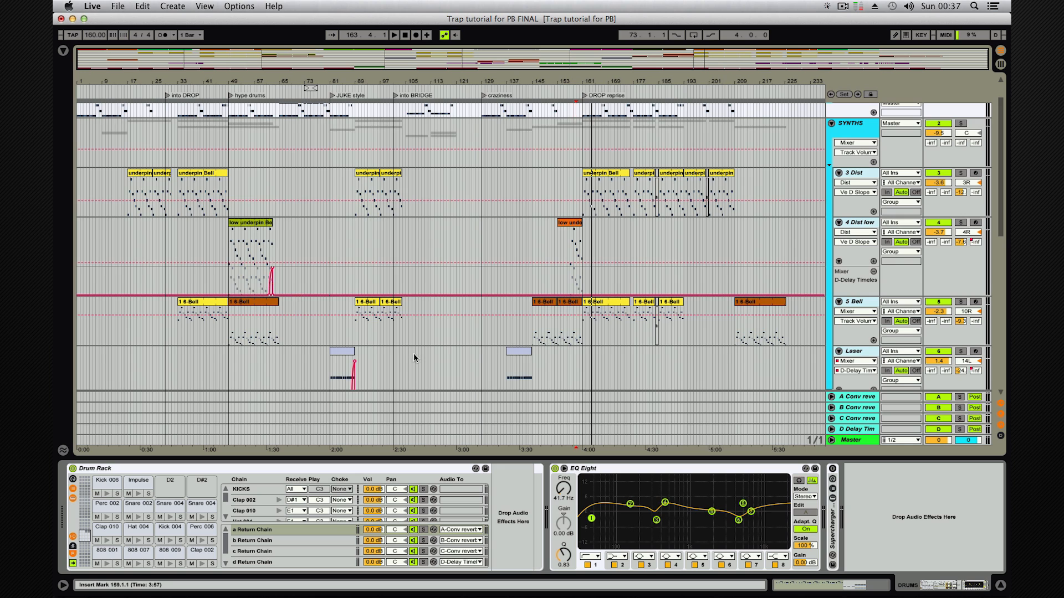
scroll(413, 357, down, 10)
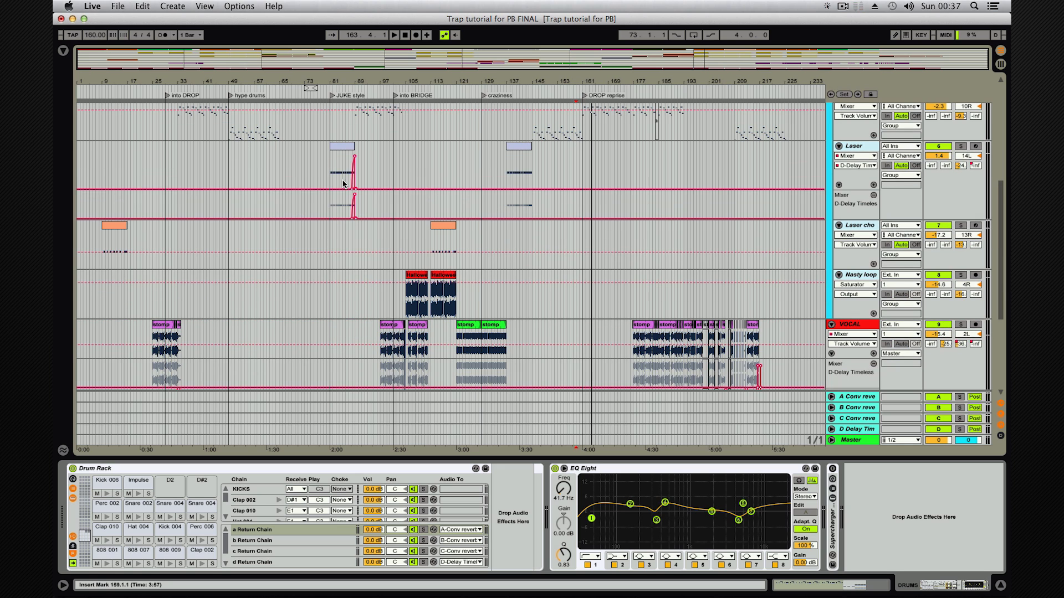
Step: Inspect the chopped stomp clips and send automation on the VOCAL track after the DROP reprise, along with the SFX tracks below
drag(768, 83, 765, 150)
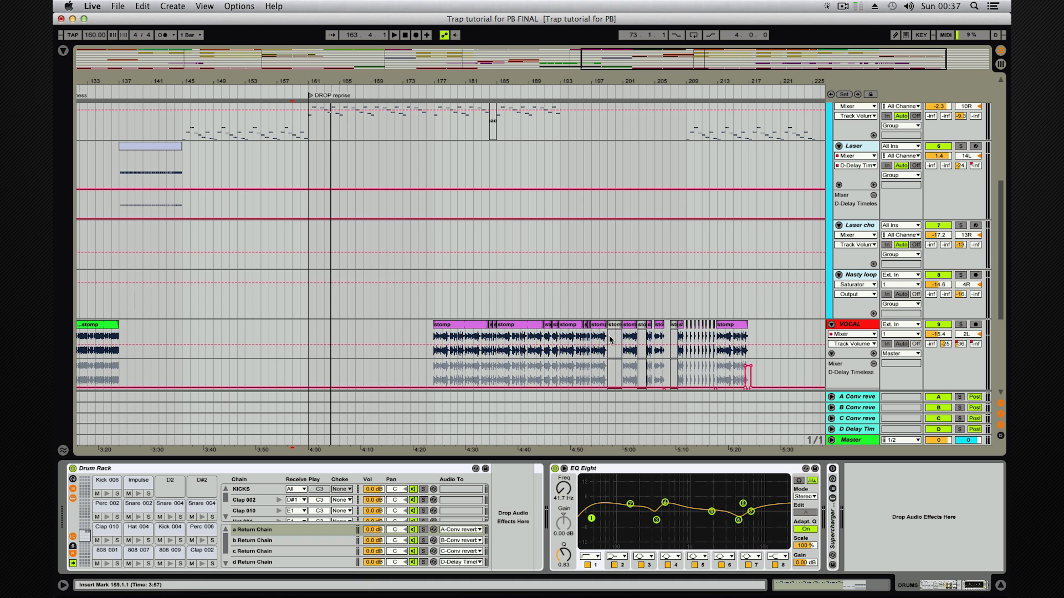
scroll(481, 279, down, 5)
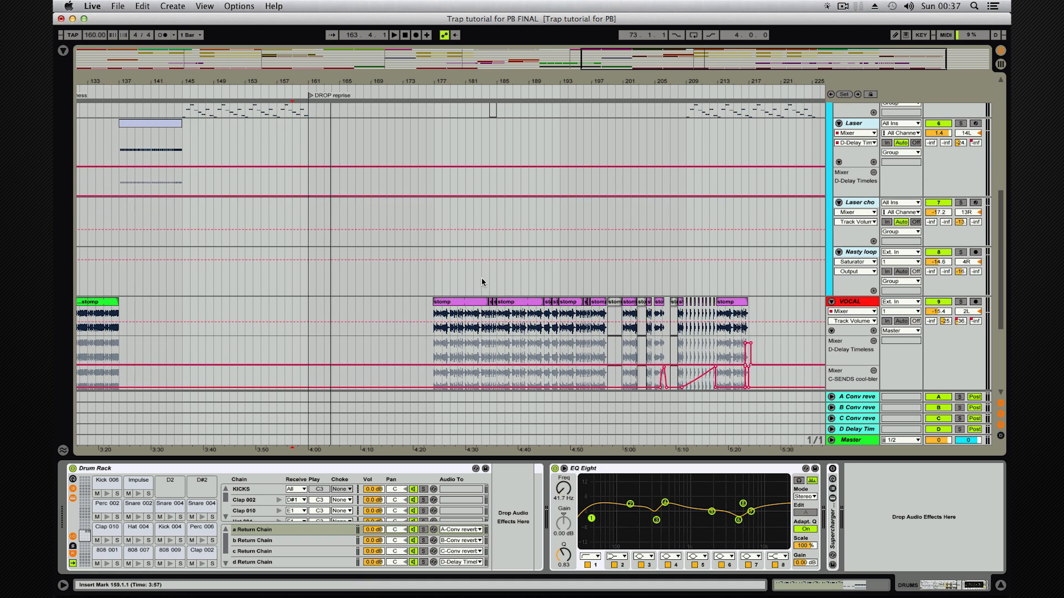
double_click(640, 61)
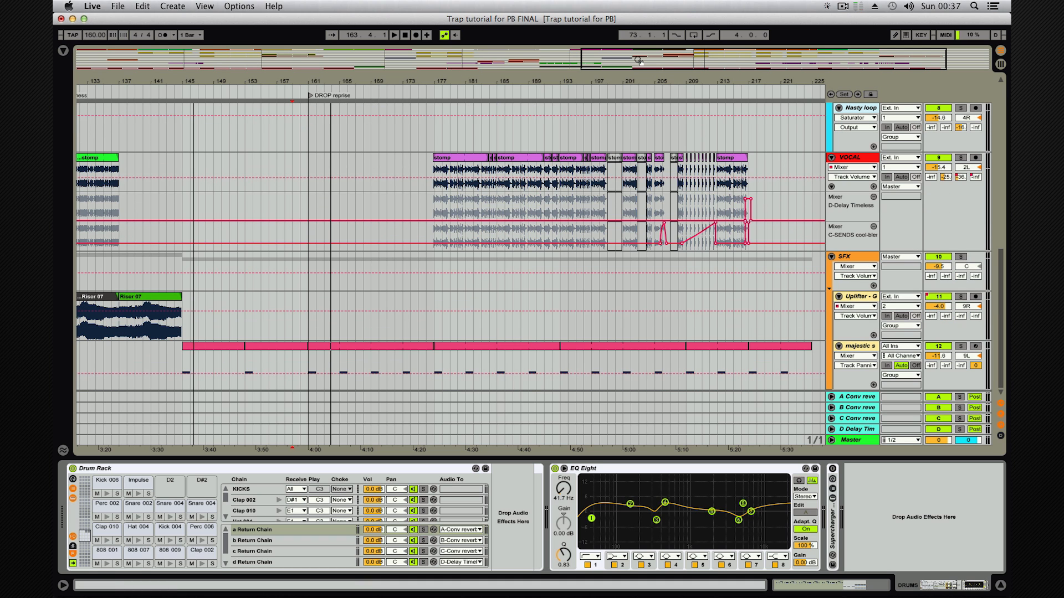
scroll(175, 292, up, 1)
scroll(175, 288, up, 10)
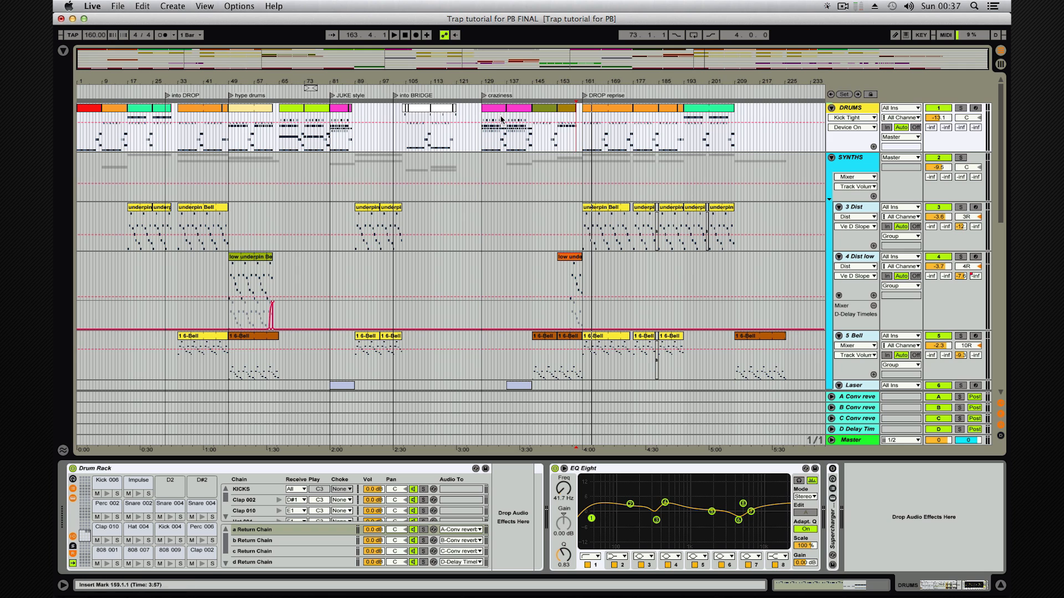
Step: Inspect the arrangement between "JUKE style" and "DROP reprise" and compare it with the scene list in Session View
drag(463, 81, 469, 130)
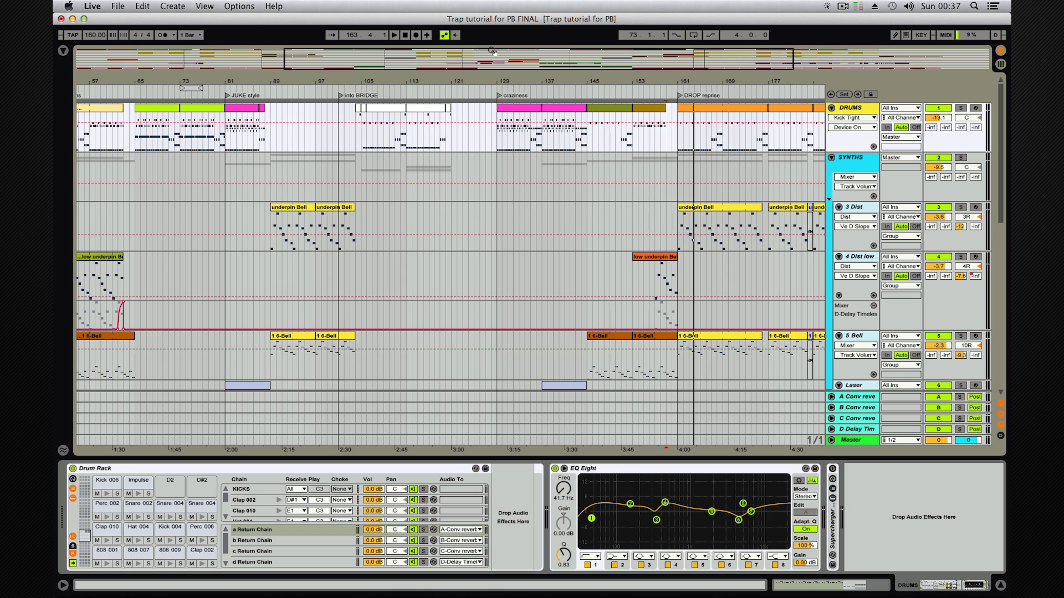
double_click(442, 59)
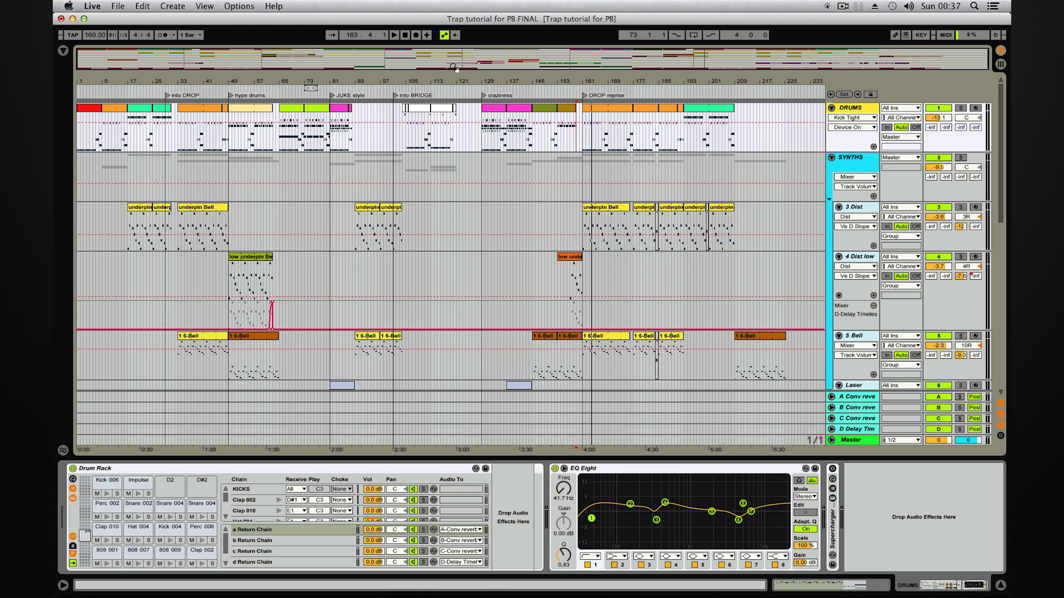
key(Tab)
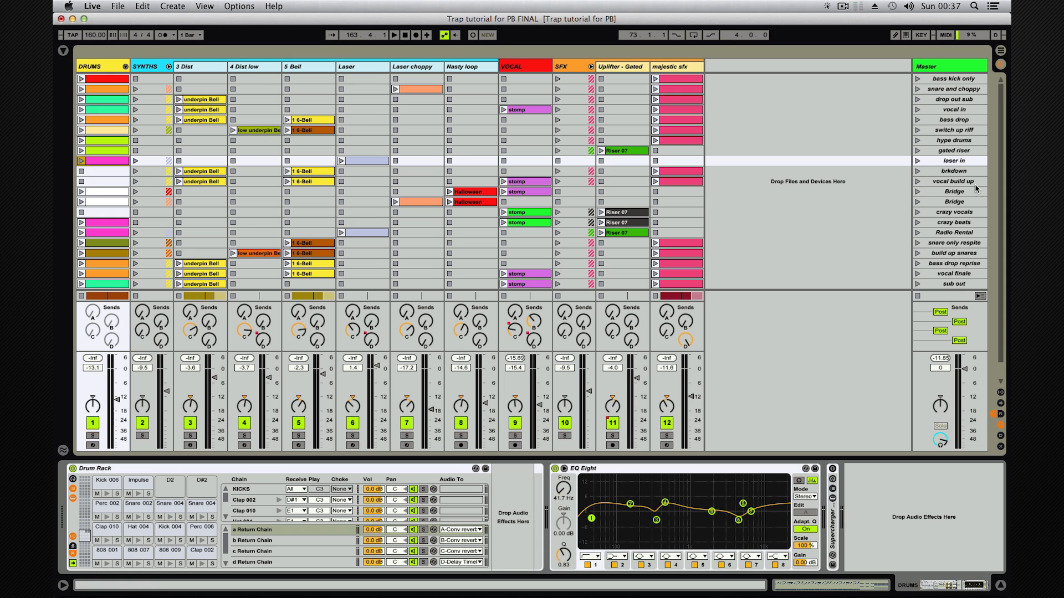
scroll(942, 202, down, 2)
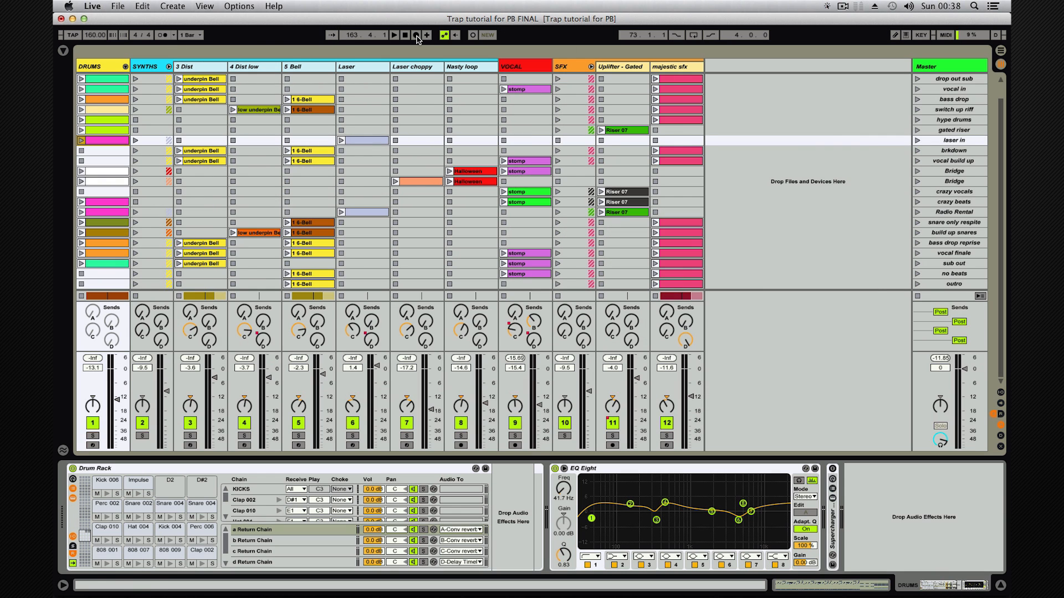
Step: Review the full arrangement from DRUMS through the synth and VOCAL tracks down to majestic sfx
key(Tab)
mouse_move(395, 82)
mouse_down()
mouse_move(391, 120)
mouse_move(395, 85)
mouse_up()
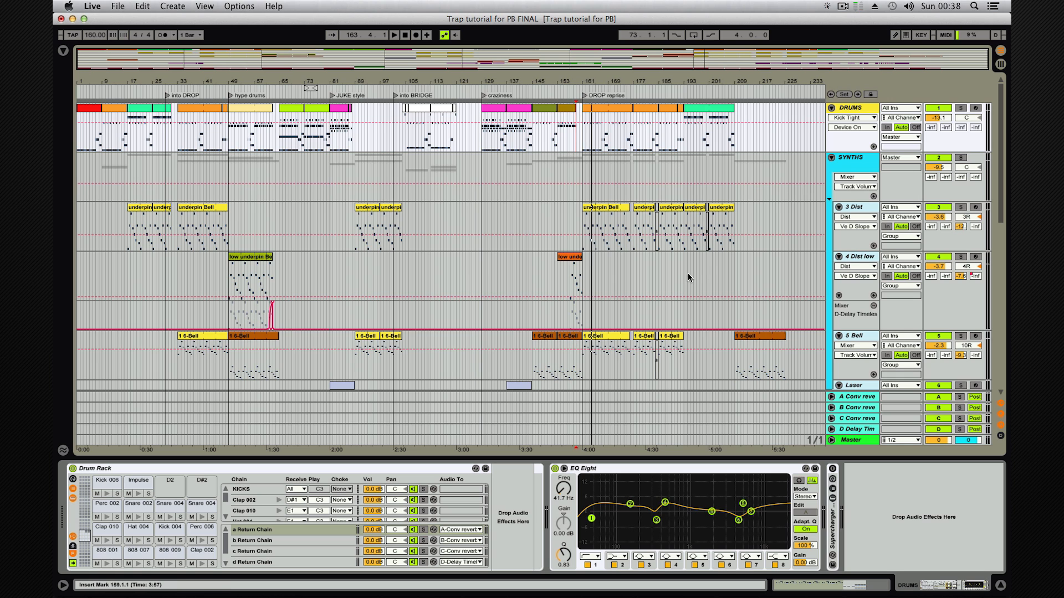
drag(714, 83, 660, 56)
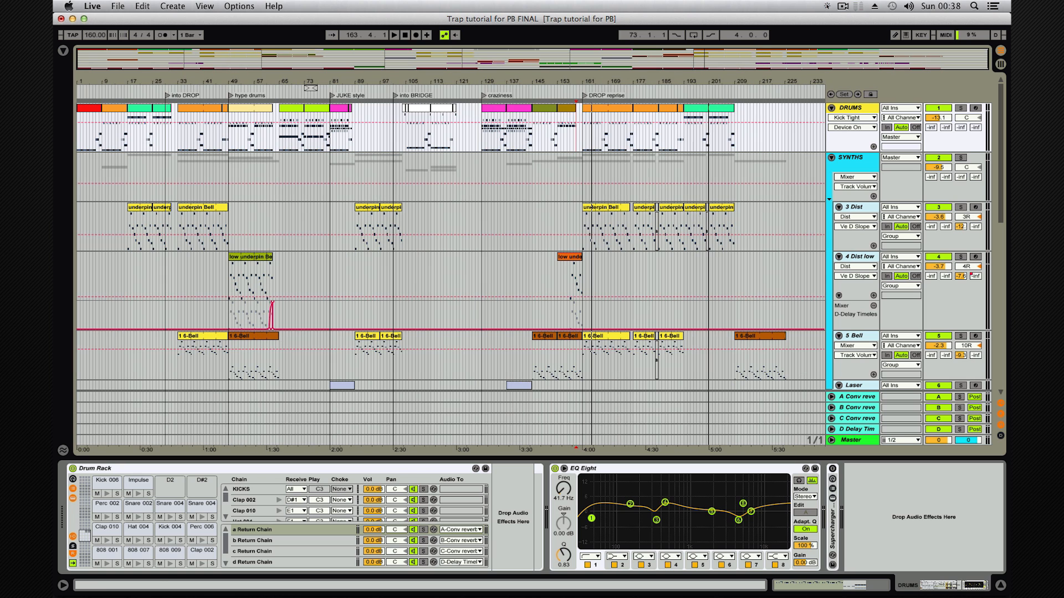
scroll(614, 292, down, 2)
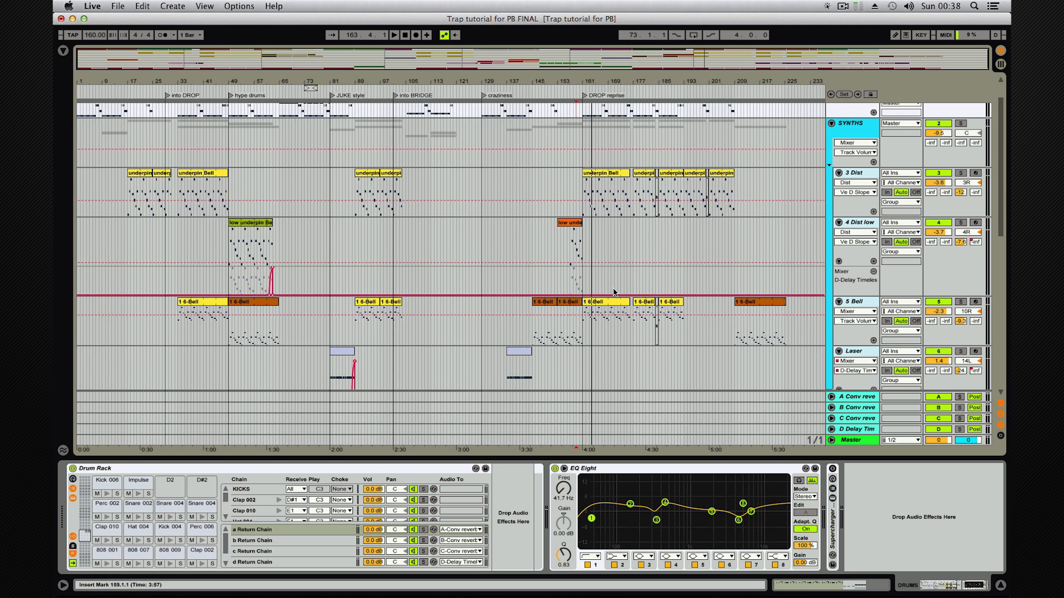
scroll(614, 292, down, 10)
scroll(599, 337, up, 5)
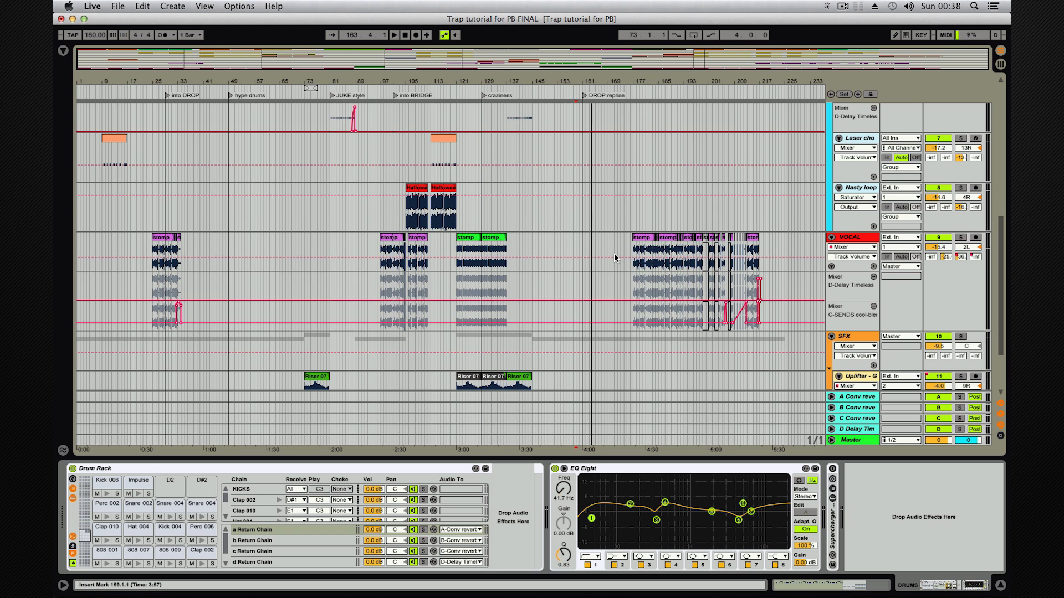
scroll(607, 318, down, 5)
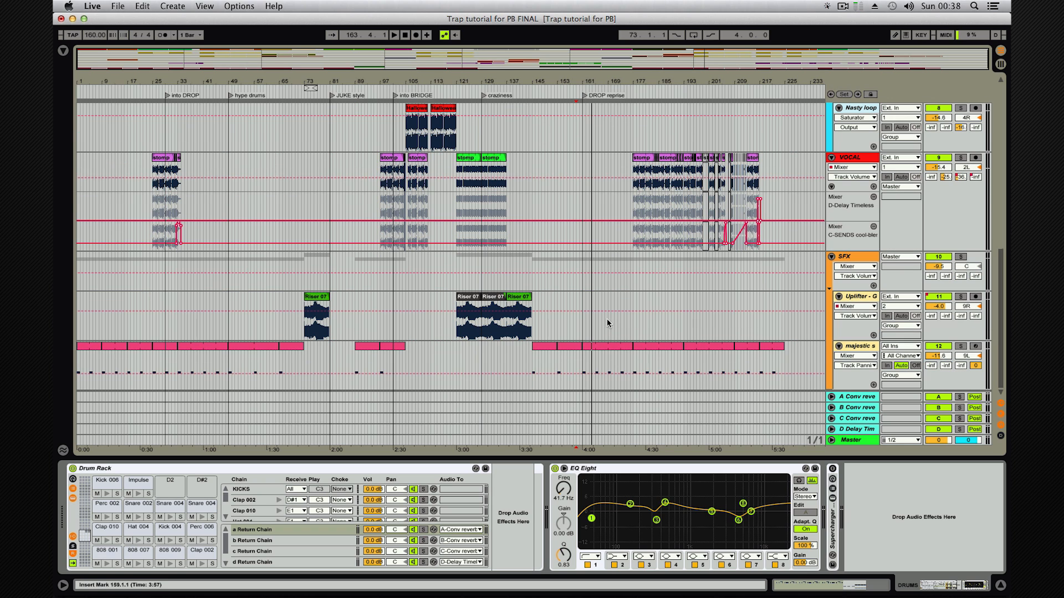
Step: Show the Master track's Limiter, select the DRUMS track to show its Drum Rack, and return to Session View
click(859, 442)
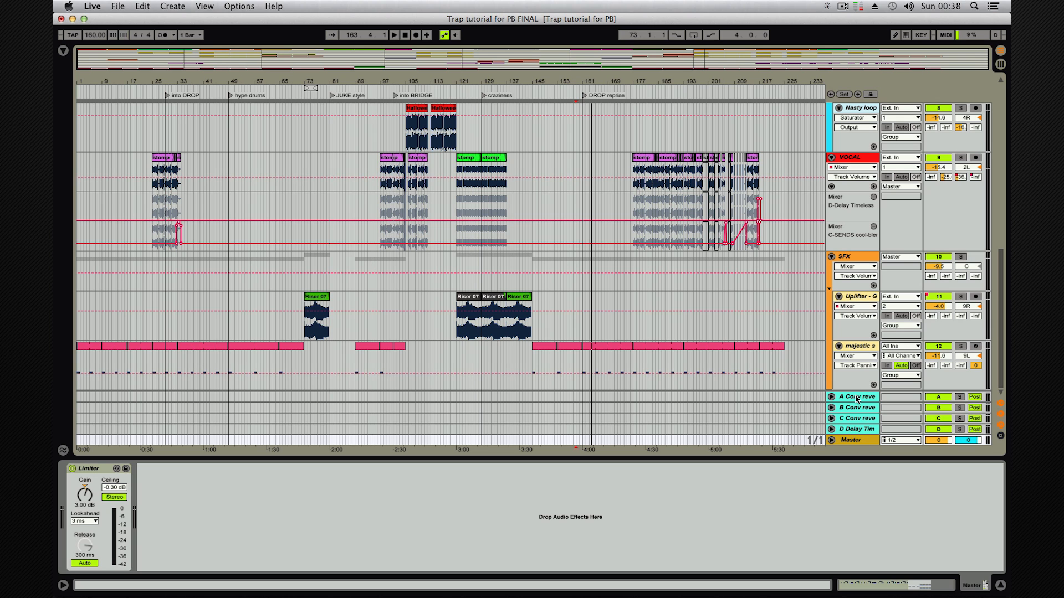
scroll(875, 119, up, 8)
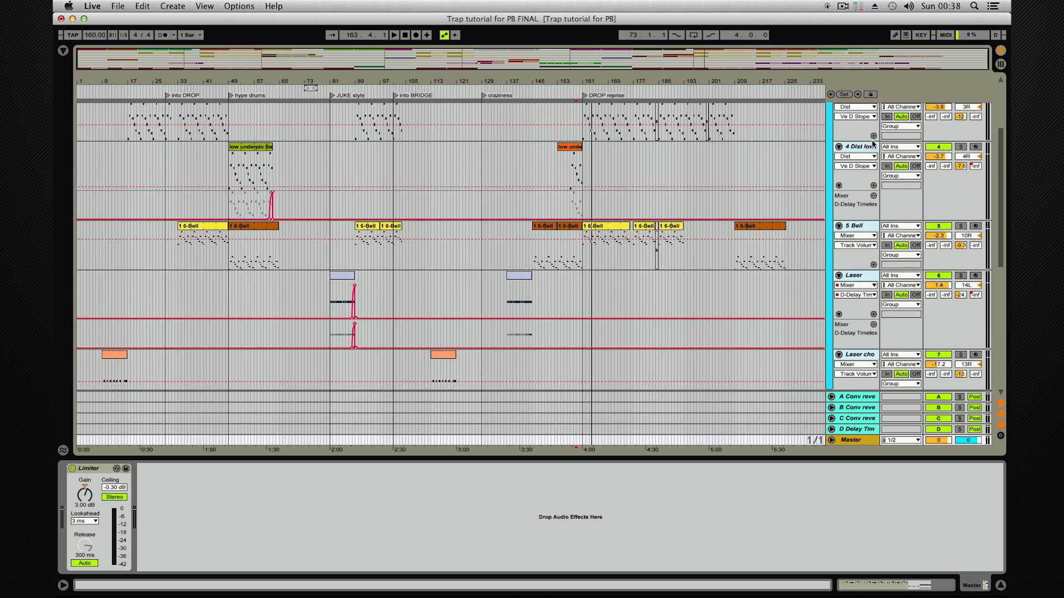
click(854, 110)
key(Tab)
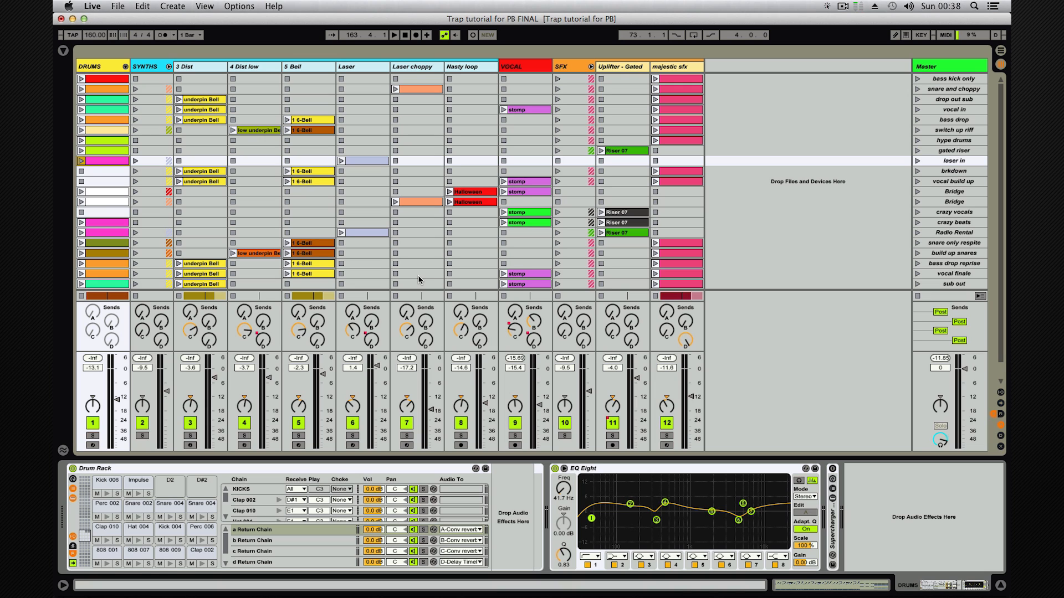
Step: Show the 3 Dist track's device chain and look at its clips in the Arrangement and Session views
click(191, 67)
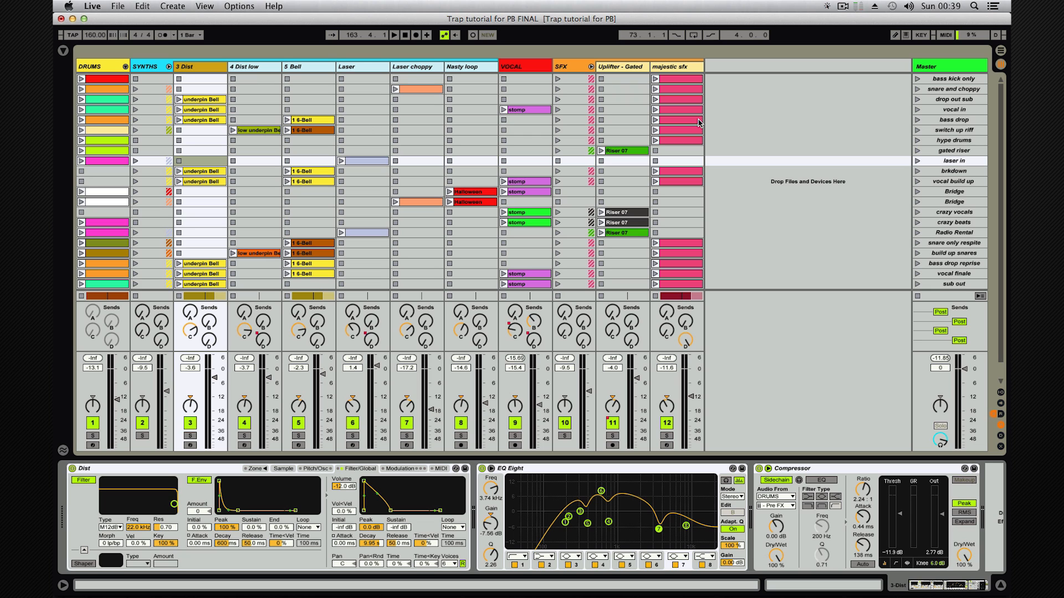
key(Tab)
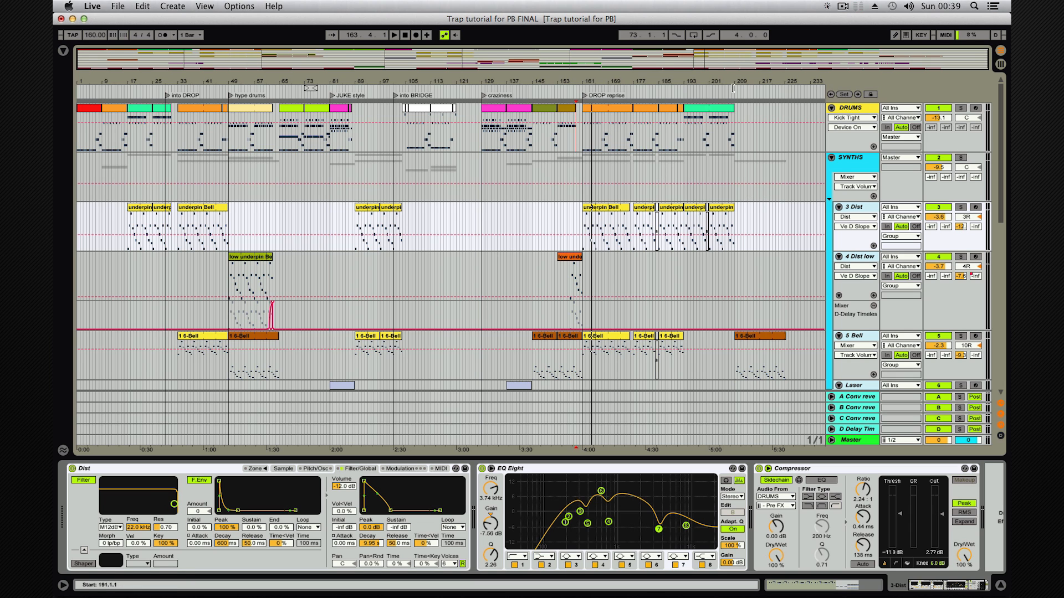
mouse_move(731, 83)
mouse_down()
mouse_move(732, 111)
mouse_move(731, 74)
mouse_up()
key(Tab)
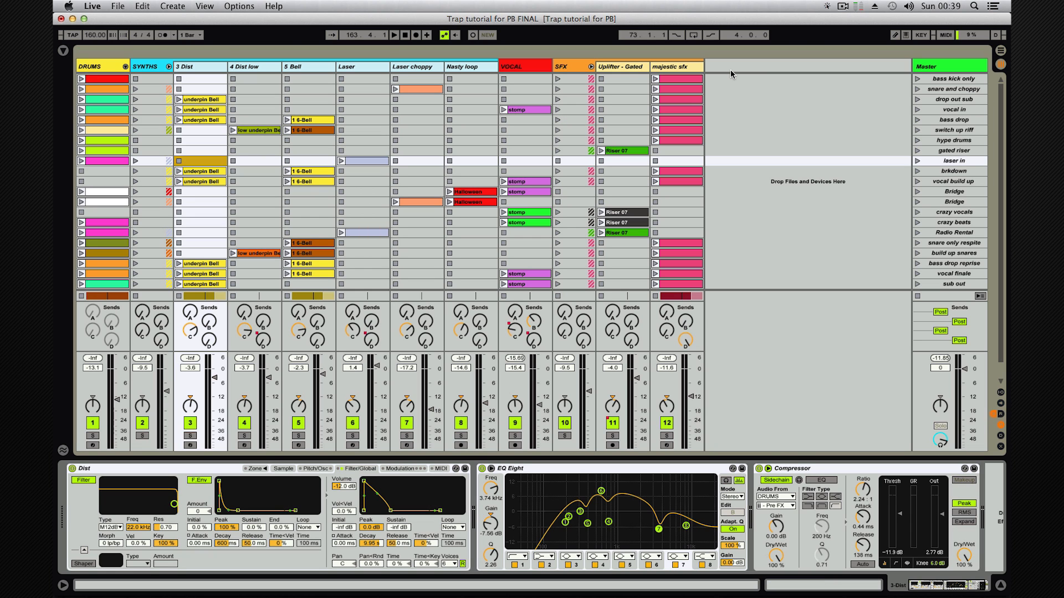